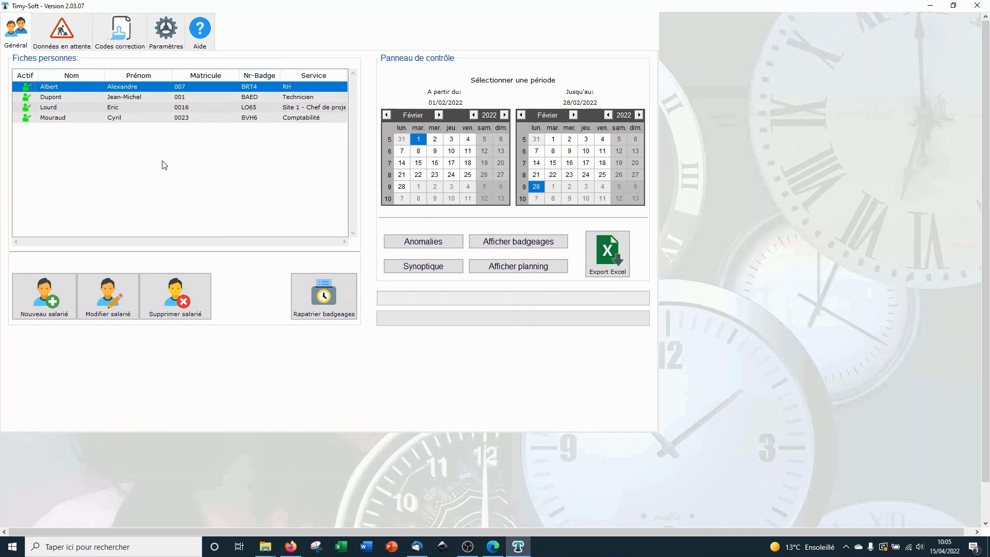
Step: Start a new employee record with the employee's last name, first name and matricule 4567
click(43, 301)
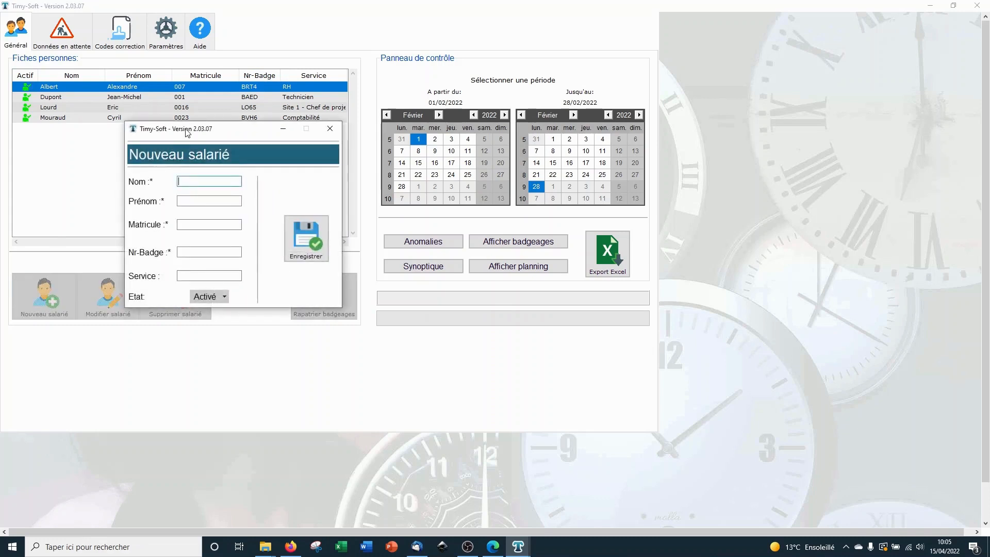
drag(188, 134, 199, 99)
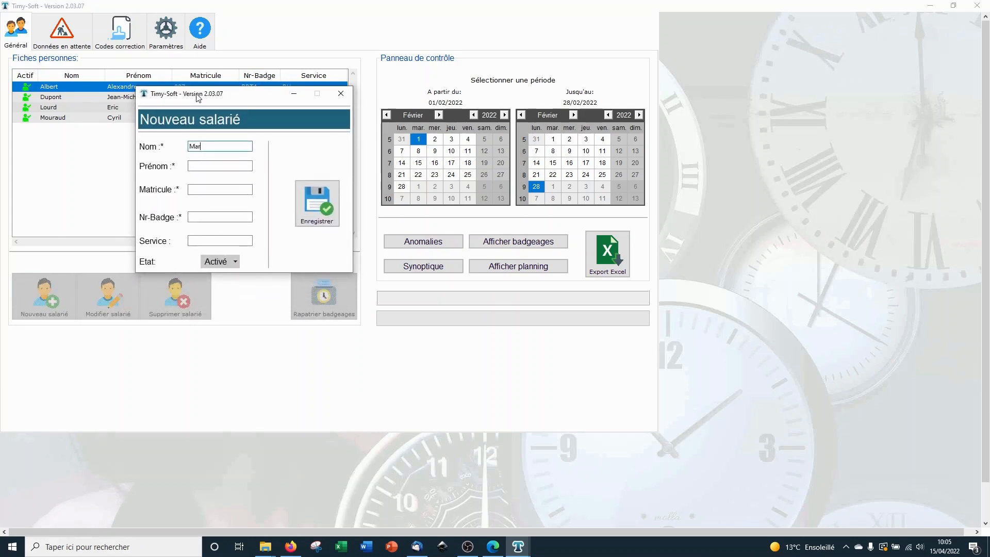
key(Tab)
key(Tab)
text(4567)
key(Tab)
text(45)
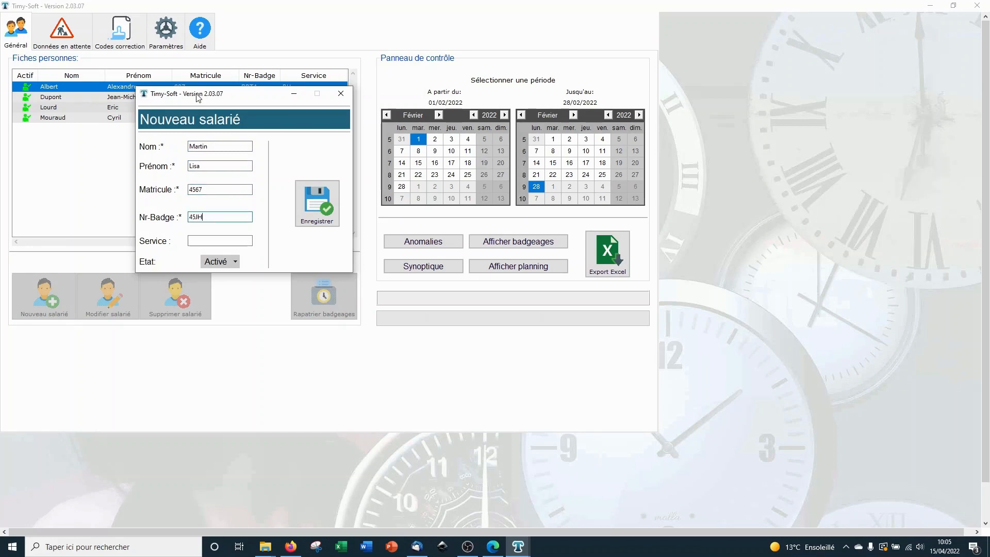
click(228, 241)
text(Commerciale)
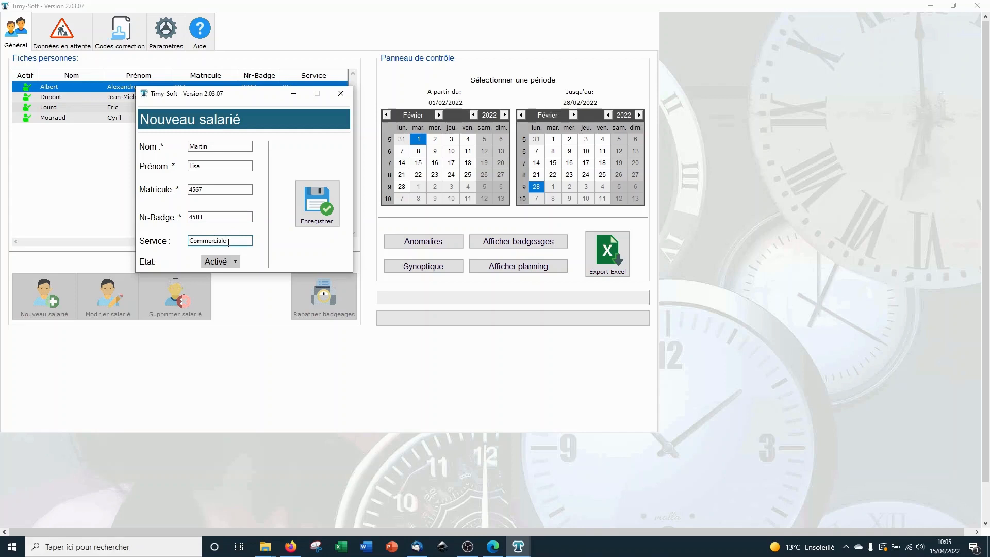
click(318, 220)
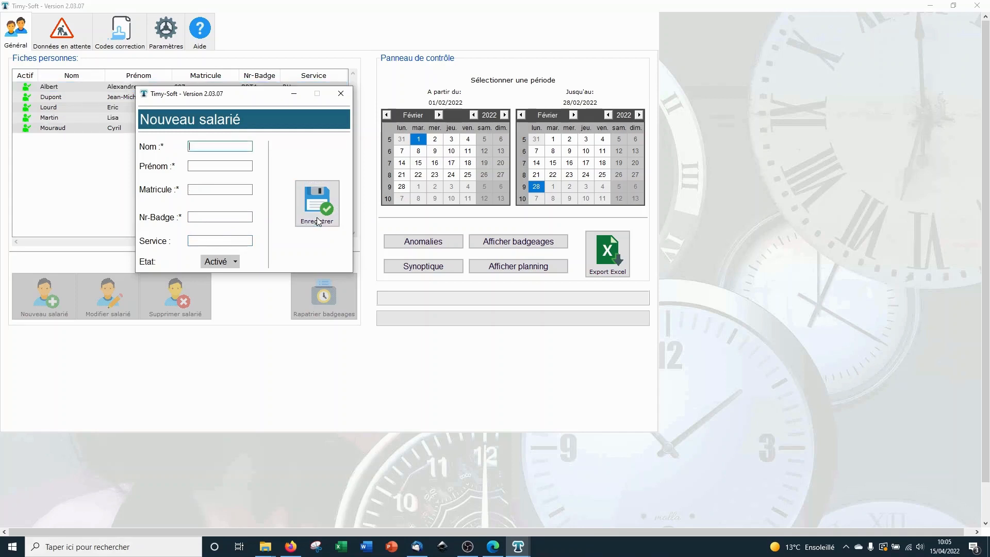
click(341, 94)
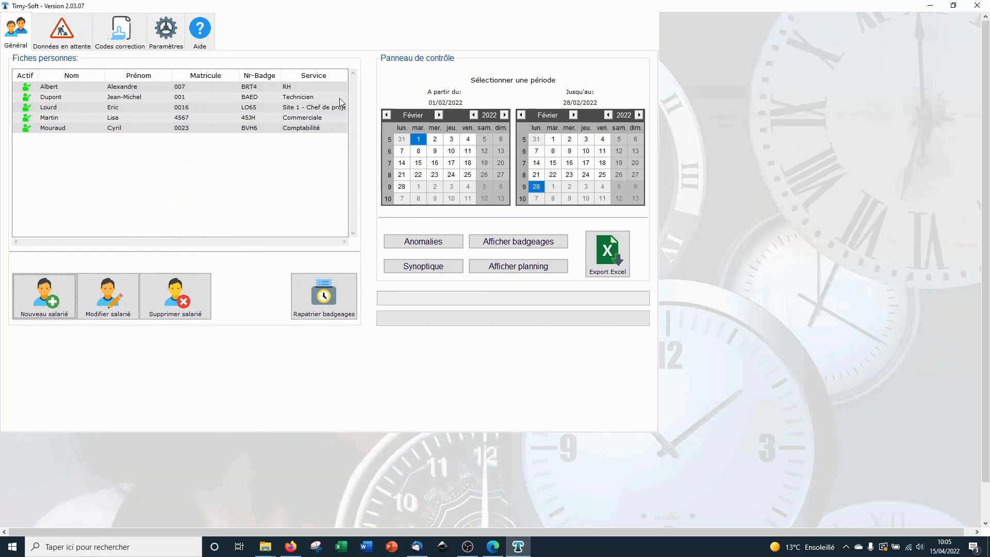
Step: Change employee 4567's status (Etat) to Désactivé and save
click(68, 119)
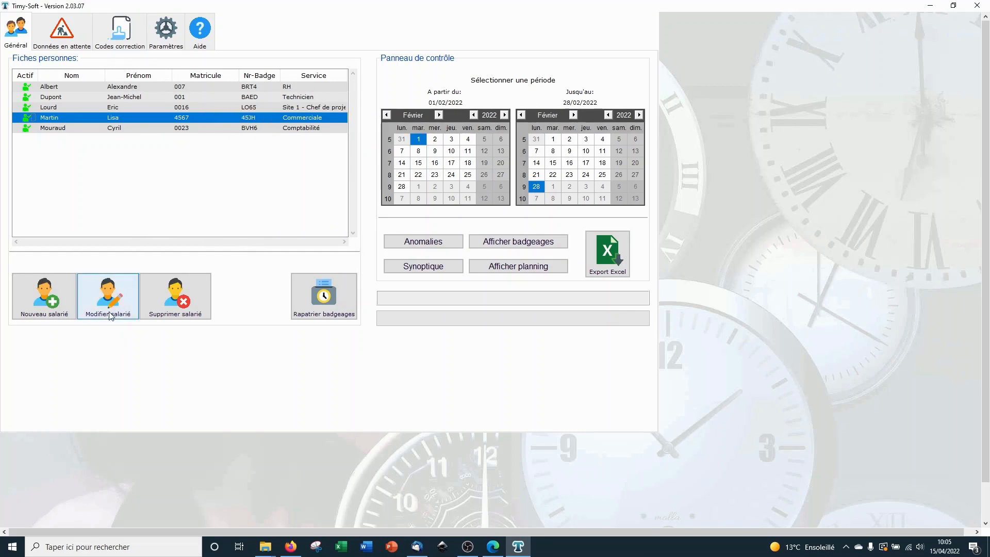
click(122, 284)
drag(122, 34, 461, 73)
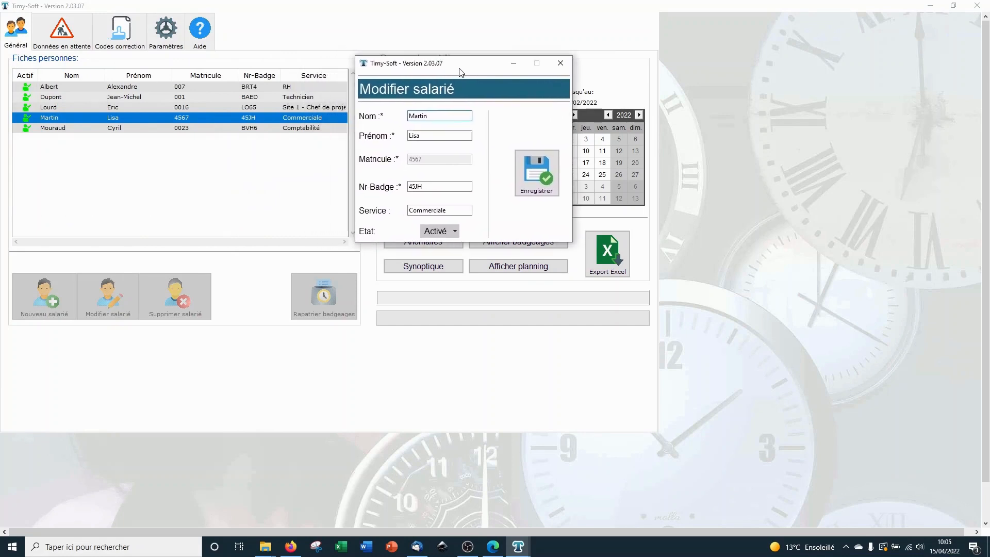
click(452, 233)
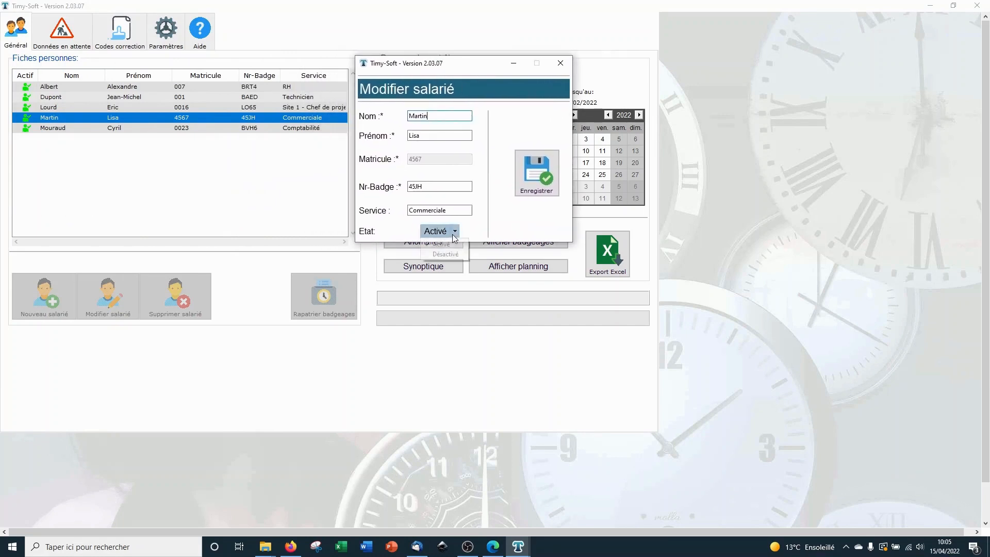
click(436, 255)
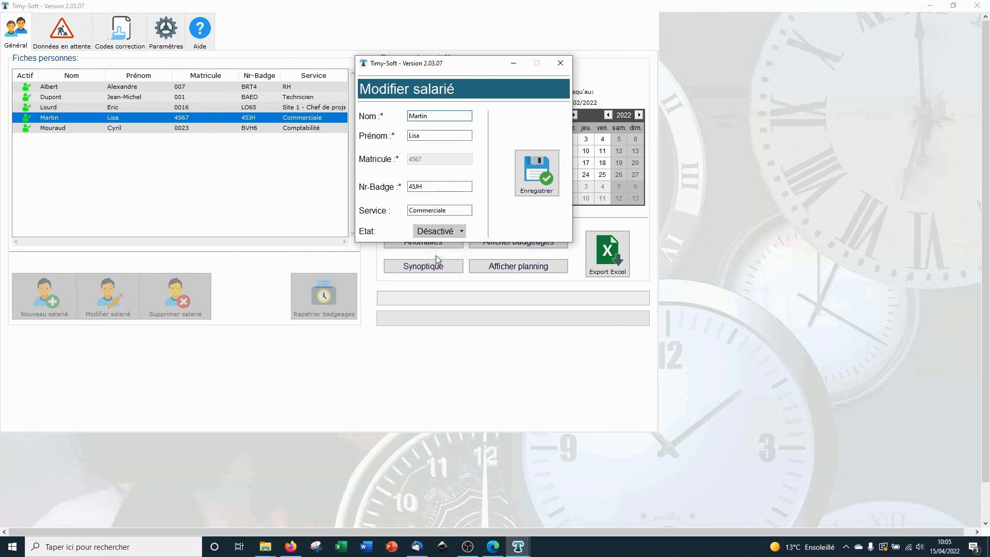
click(537, 176)
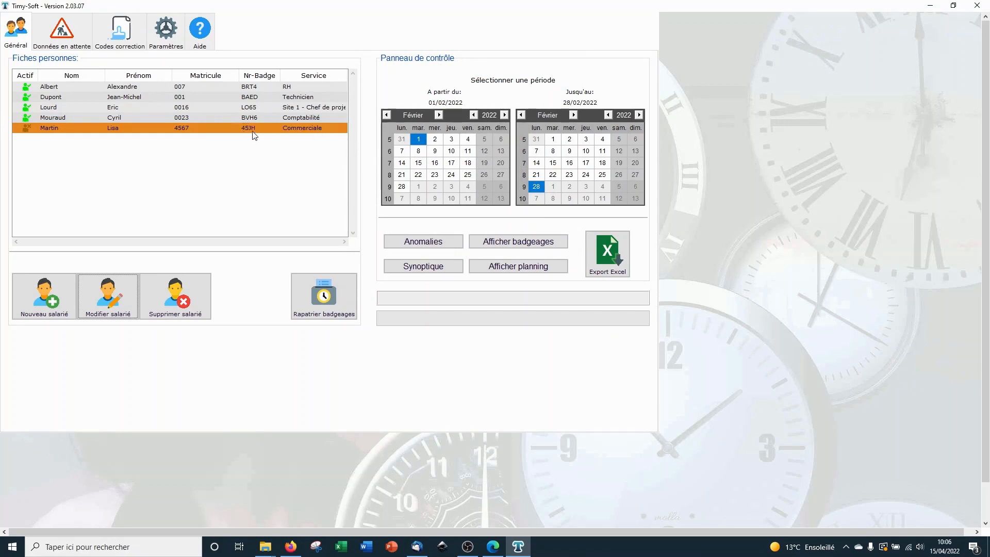
Step: Set employee 4567's status back to Activé, save, and reselect the record
click(218, 132)
click(114, 290)
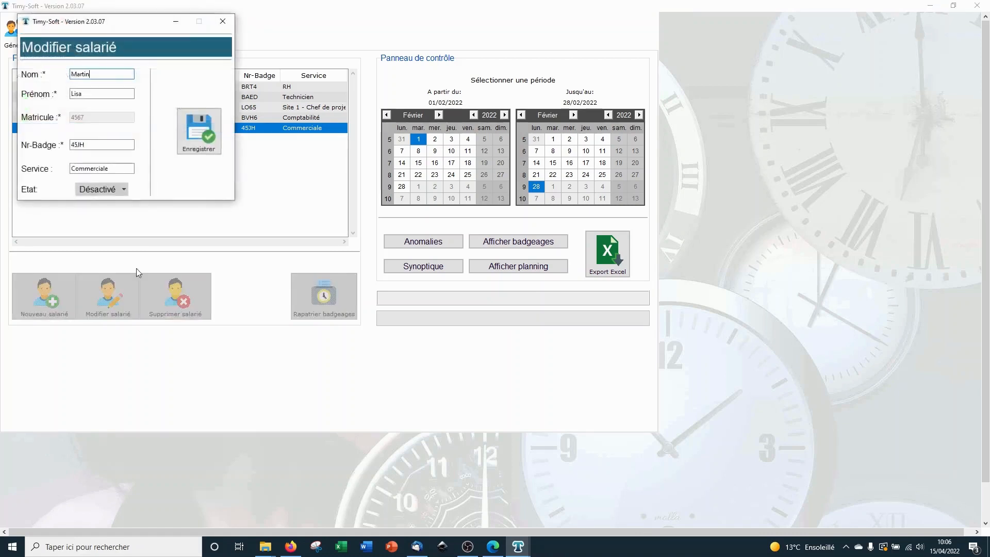
click(117, 188)
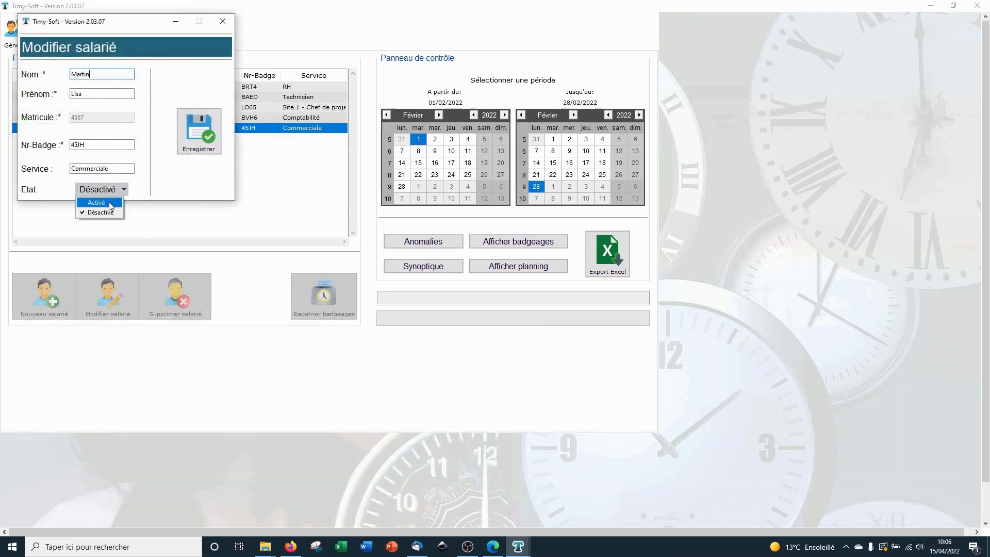
click(111, 203)
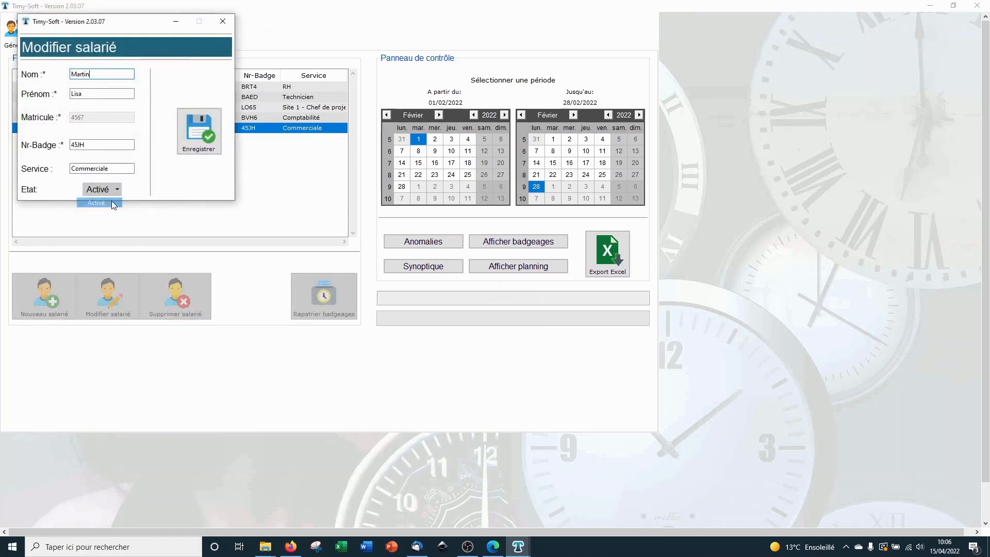
click(191, 130)
click(199, 117)
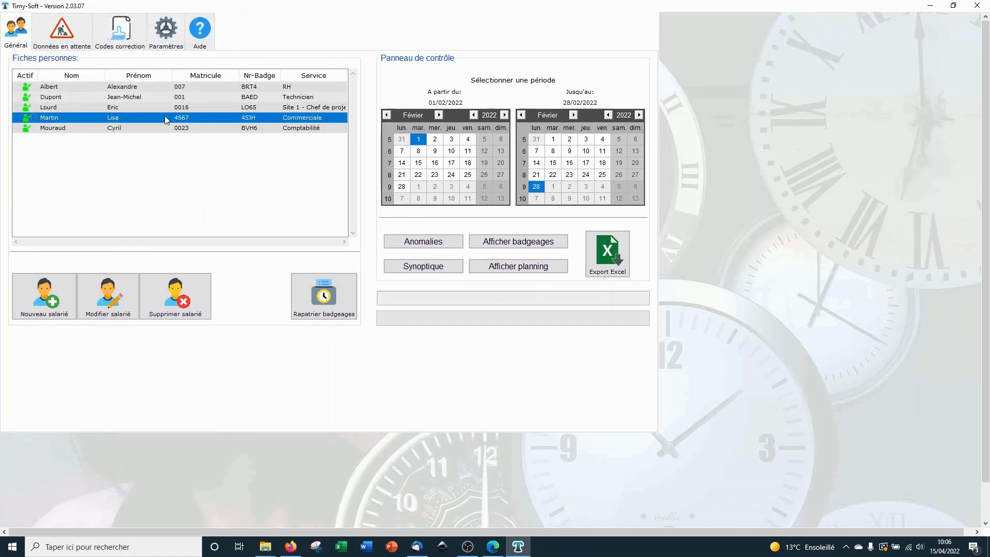
Step: Delete employee 4567, confirming removal of all their clock-ins
click(195, 315)
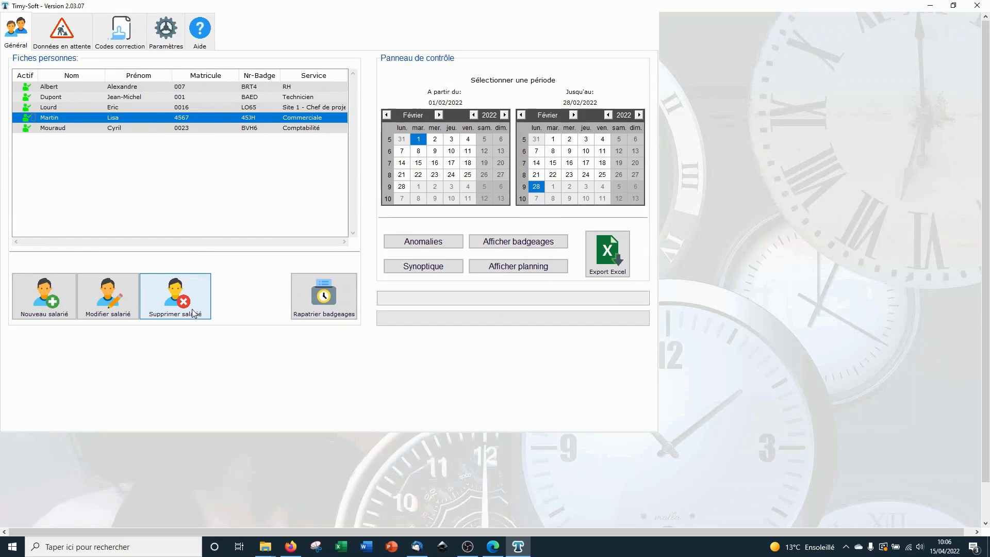
drag(474, 257, 122, 152)
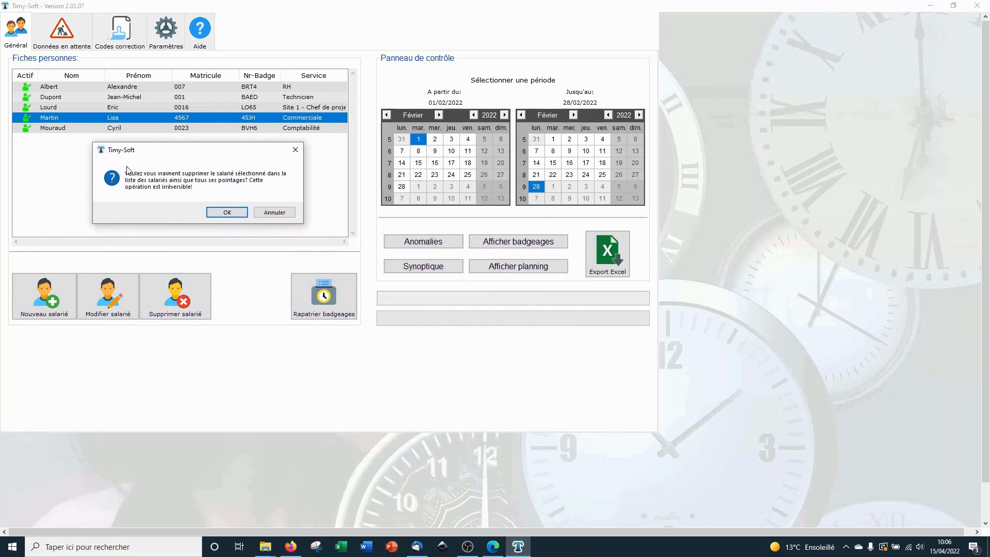
click(234, 213)
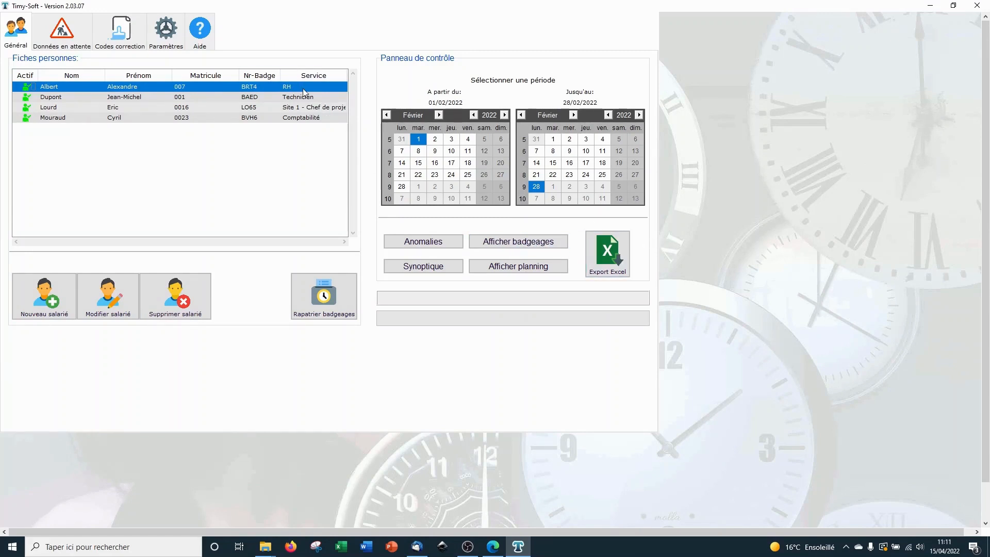
Step: Open employee 007's clock-in records and select the 06/02/22 and 14/02/22 days
click(537, 243)
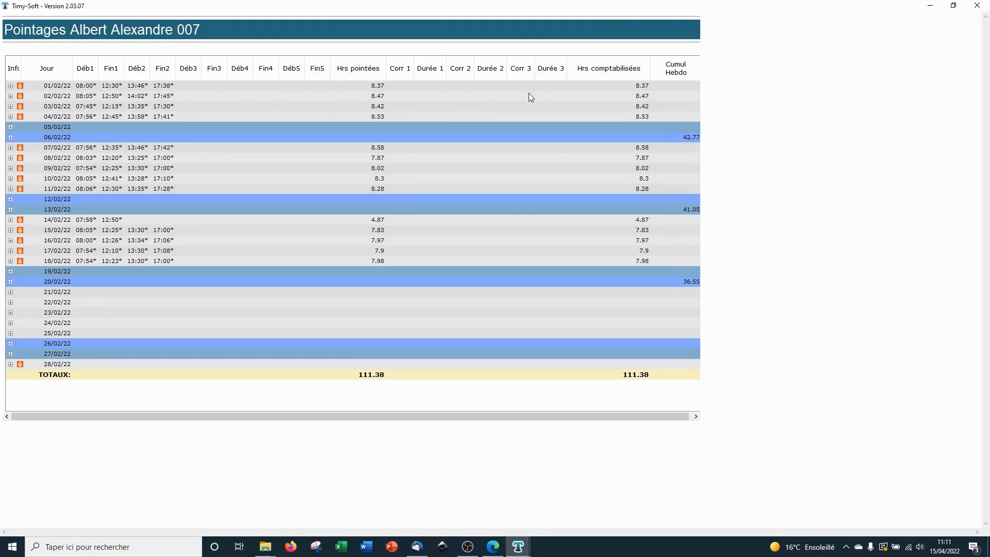
click(678, 139)
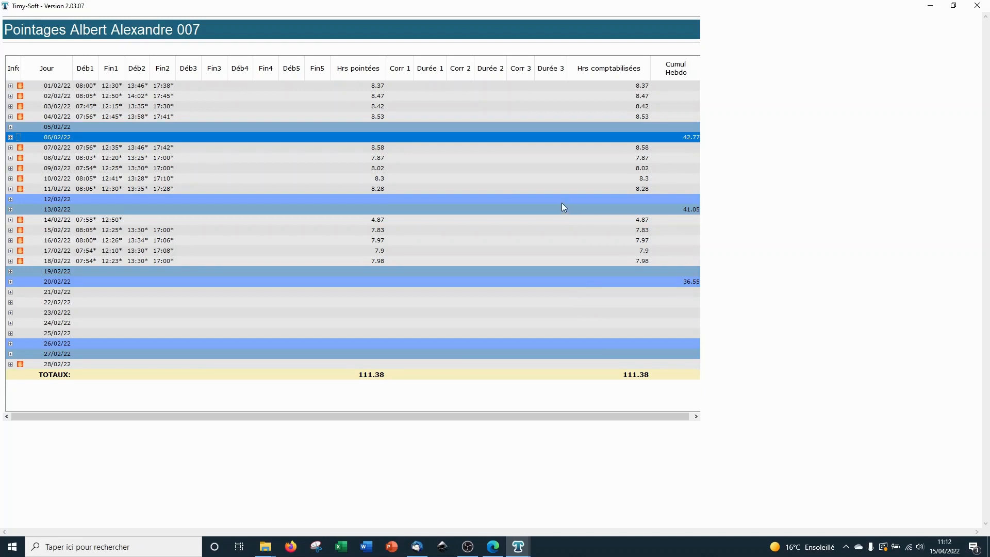
click(393, 221)
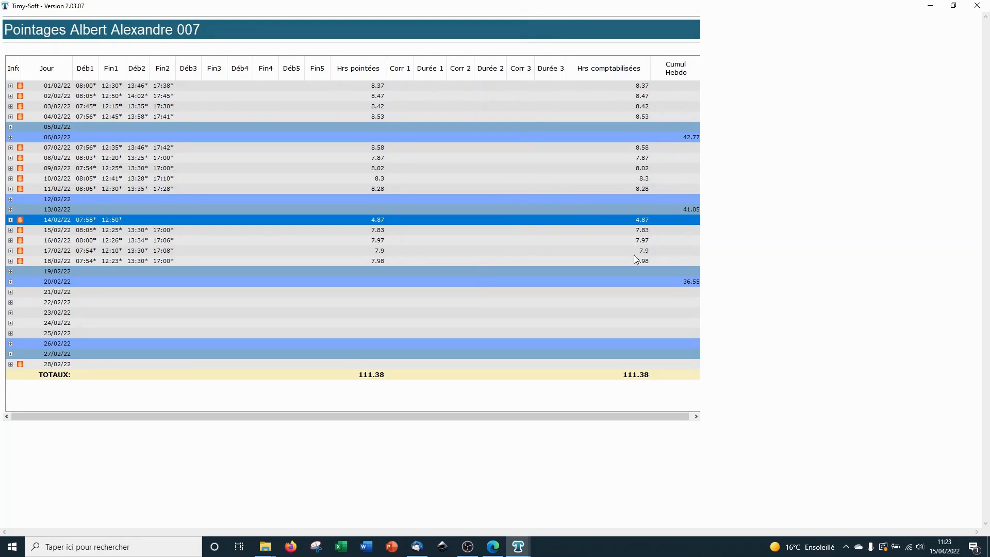
Step: Add a FORM correction of 4.0 hours to the 14/02/22 day and save it
right_click(401, 225)
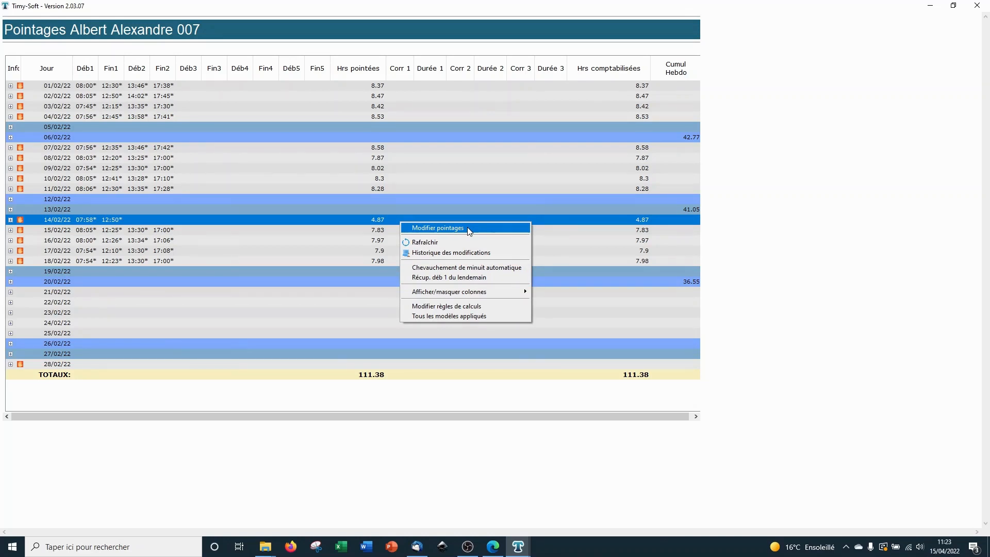
click(467, 227)
drag(129, 39, 290, 40)
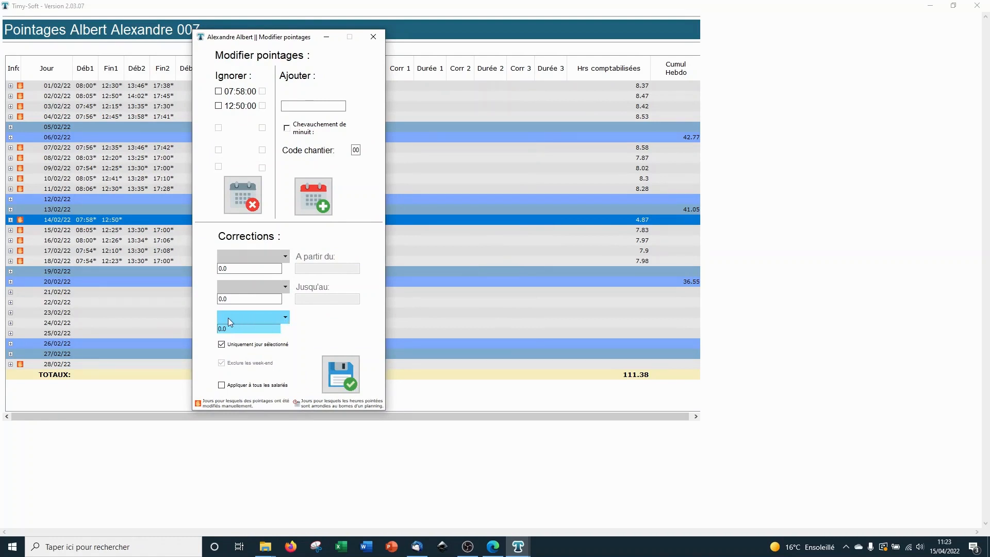
click(286, 317)
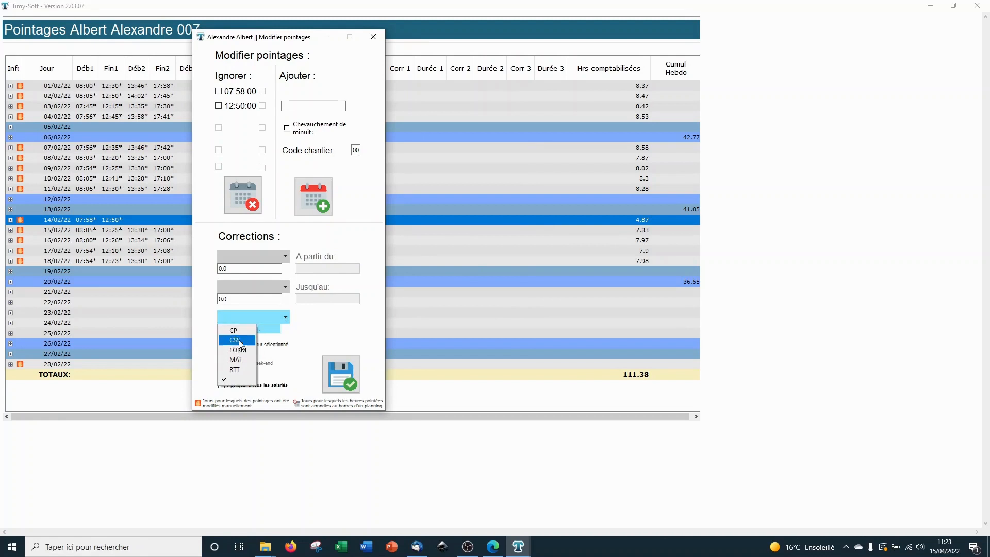
click(244, 350)
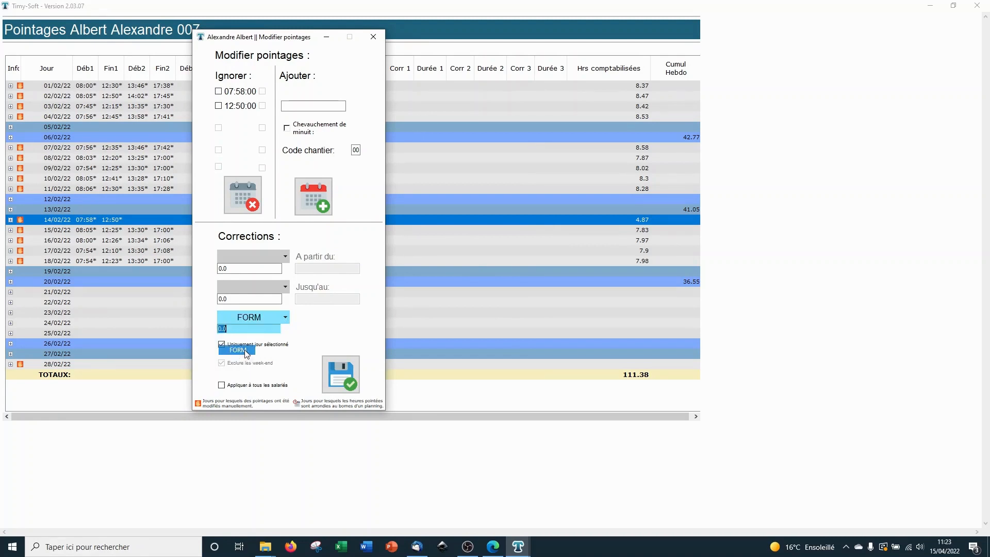
text(4.0)
click(342, 384)
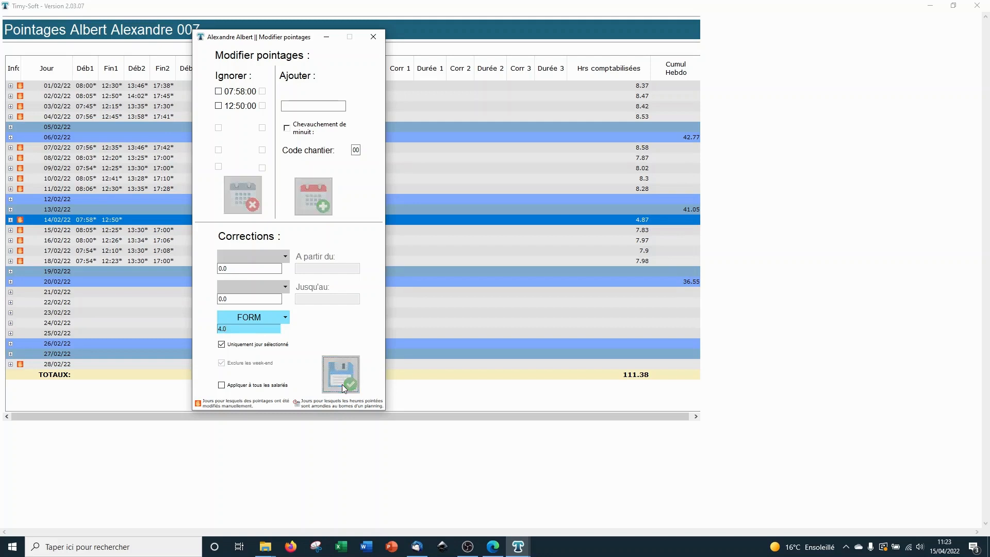
click(373, 37)
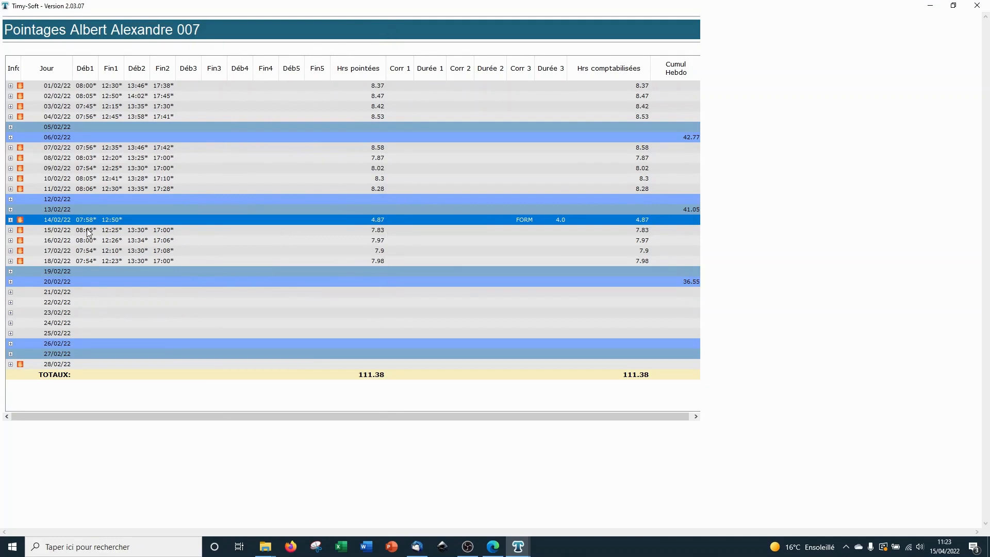
click(407, 296)
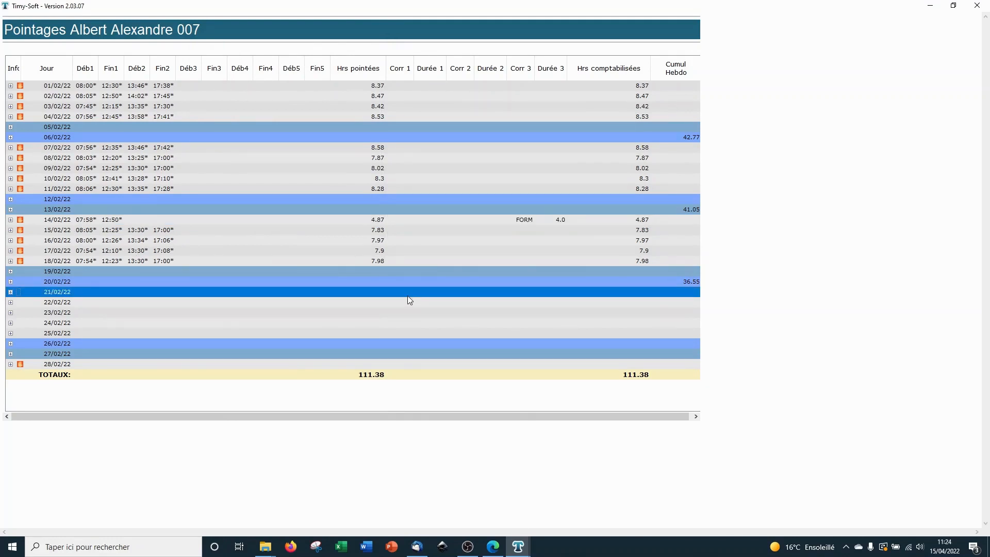
Step: Start a 7-hour CP correction on the 21/02/22 day
right_click(416, 296)
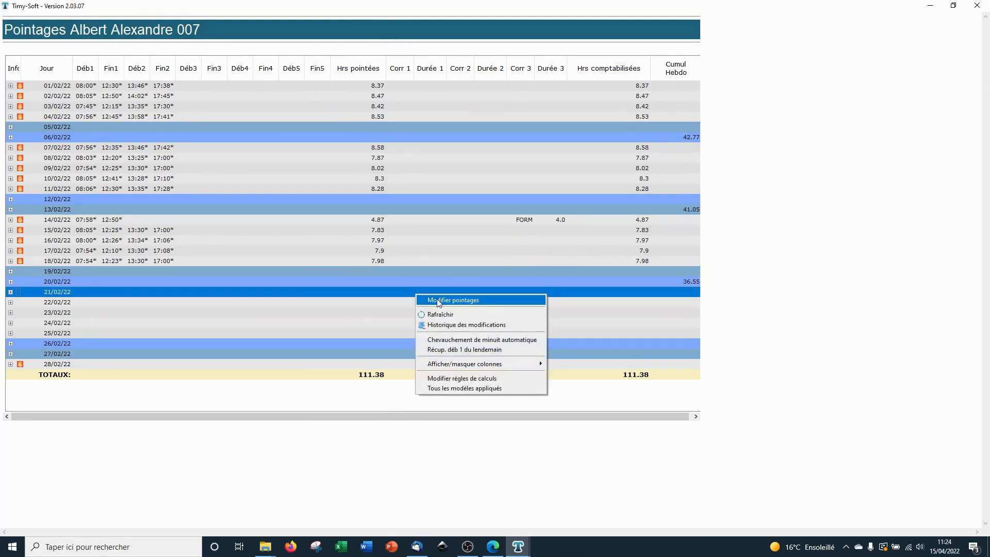
click(474, 301)
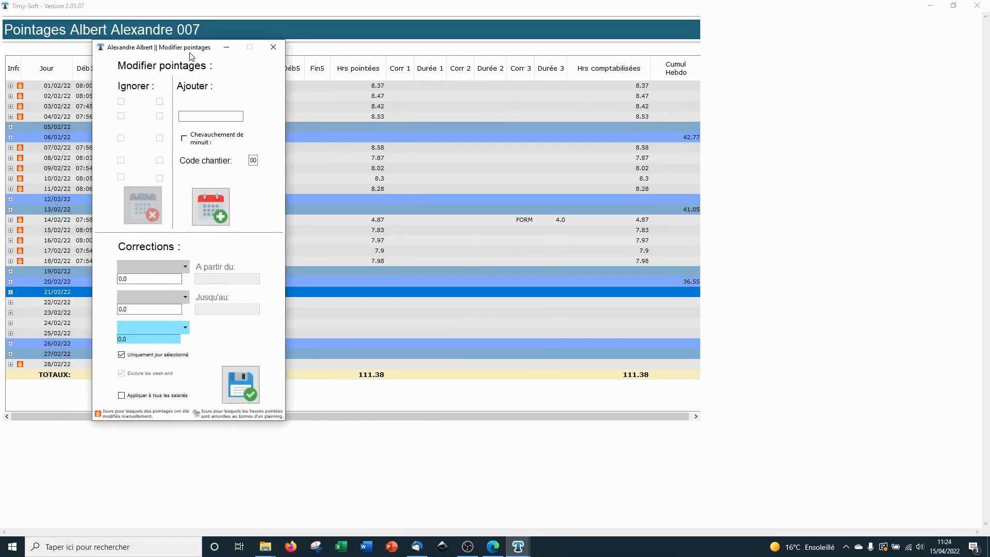
click(191, 266)
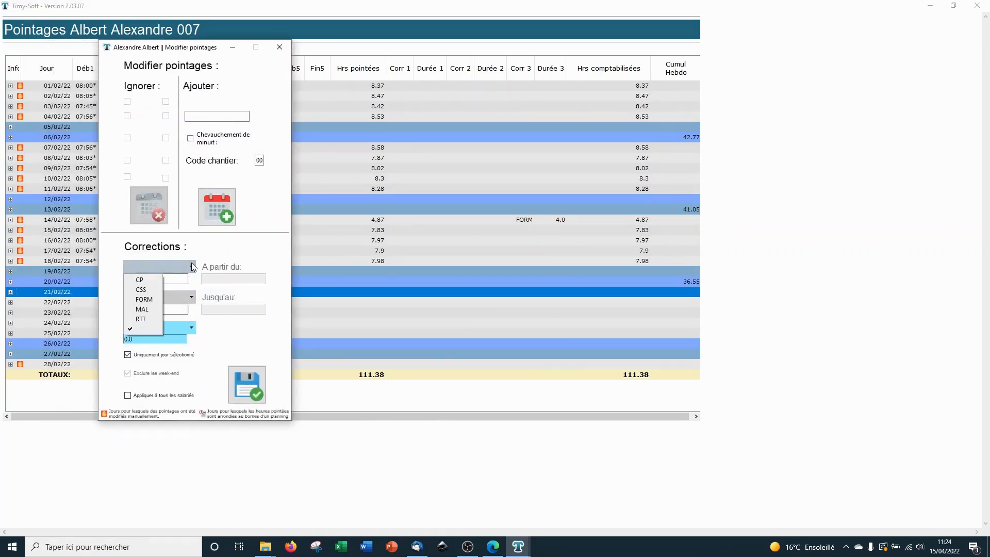
click(153, 281)
text(7)
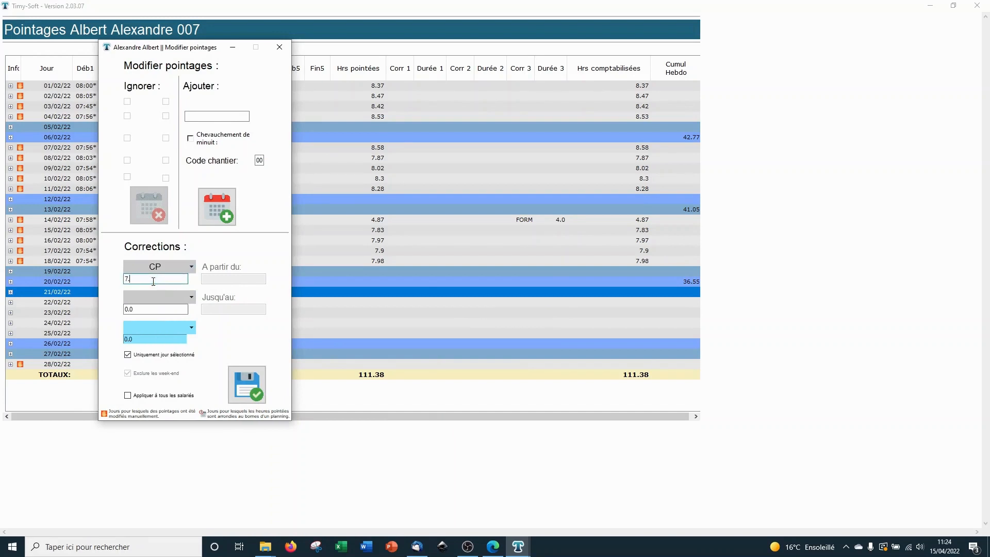
drag(172, 52, 201, 49)
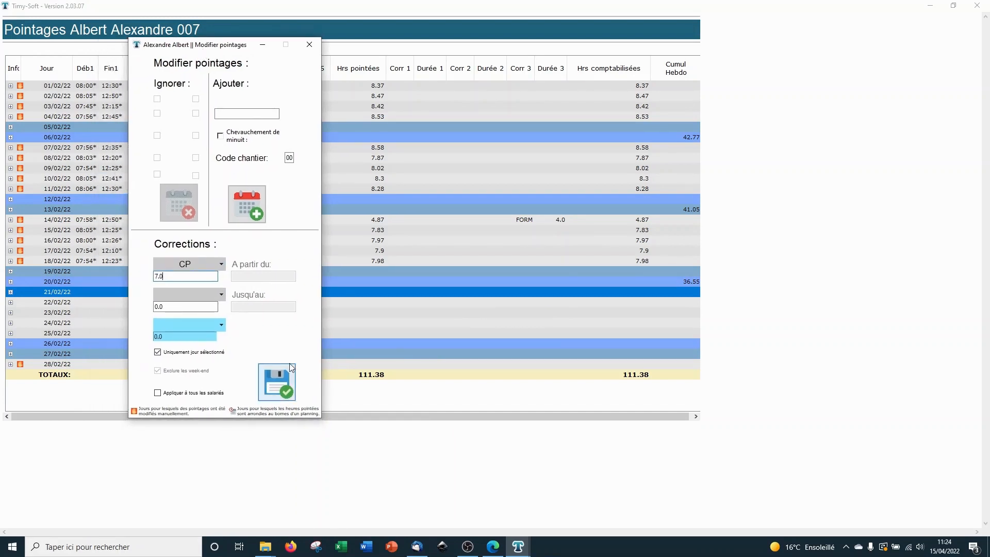
Step: Apply the CP correction to the range 21/02/2022–25/02/2022, save and confirm
click(180, 354)
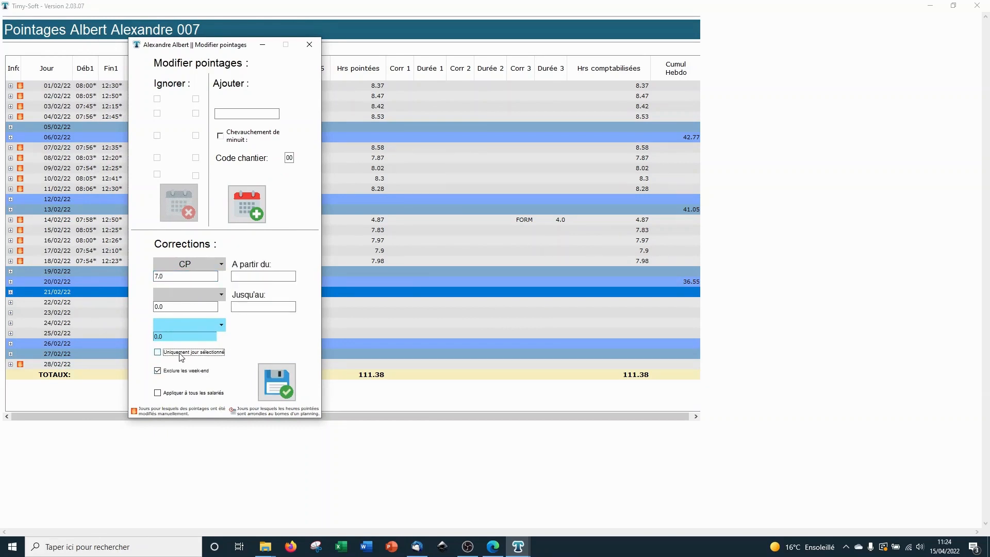
click(249, 277)
text(21/02/2022)
key(Tab)
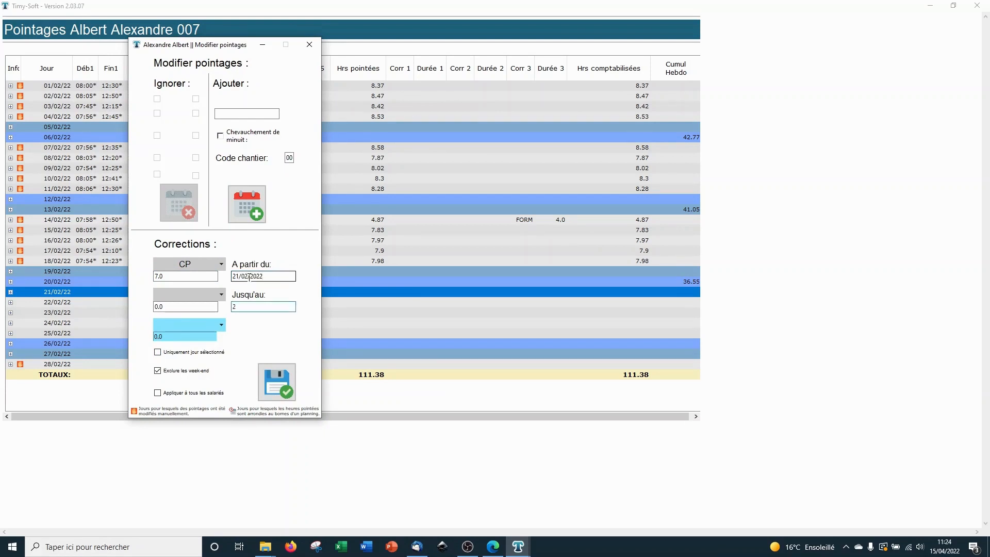
text(25/02/2022)
click(273, 383)
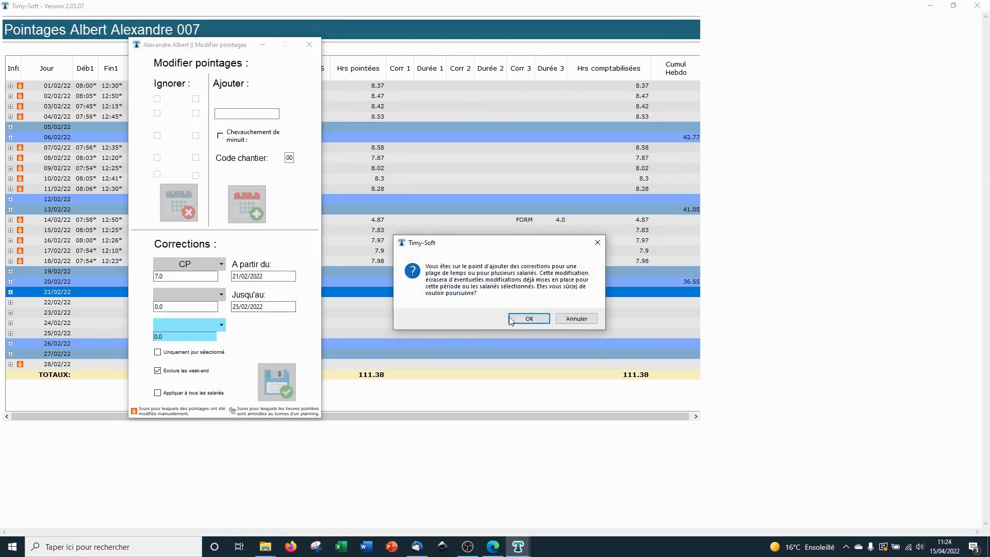
click(529, 319)
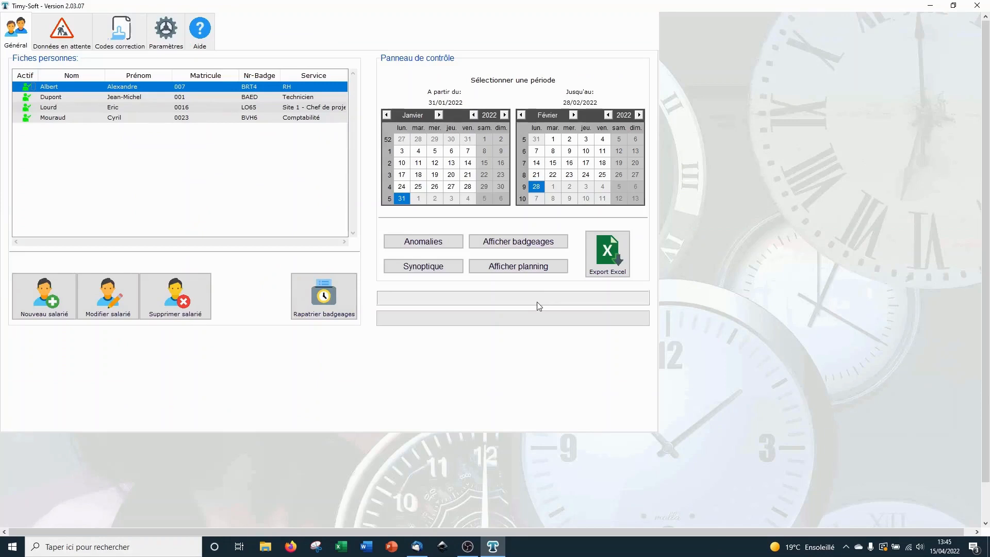
Step: Add an 08:00 start boundary to the planning days from 31/01 to 04/02/22
click(538, 273)
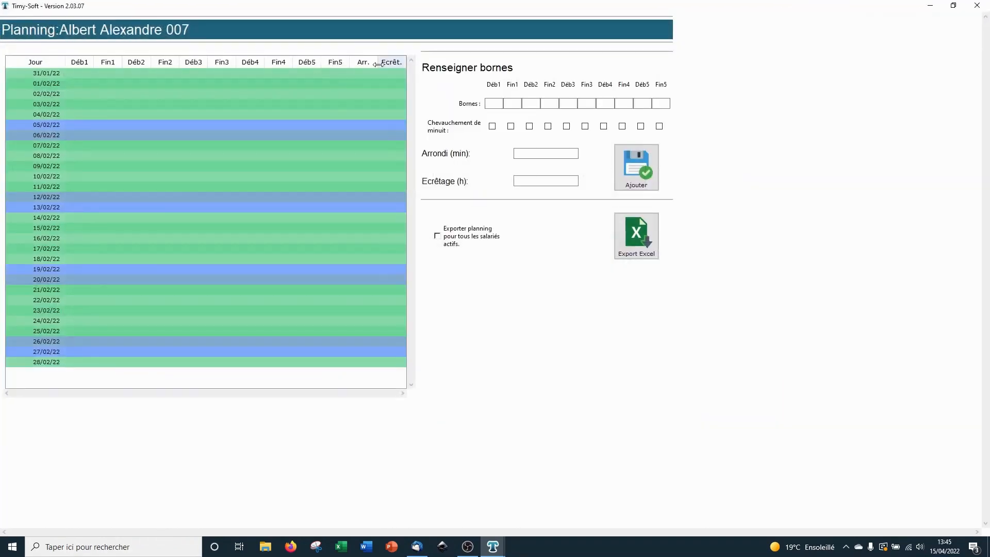
click(330, 76)
click(496, 108)
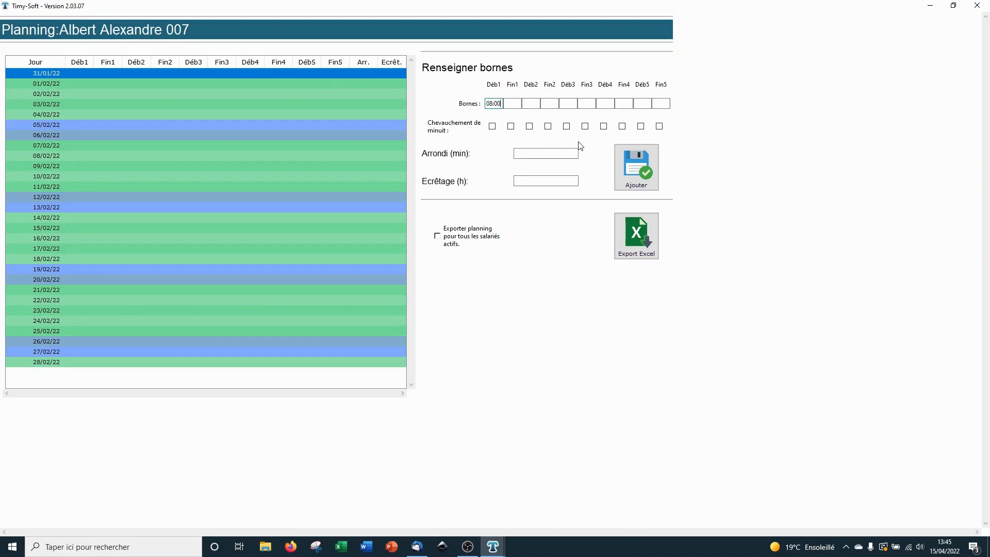
click(629, 165)
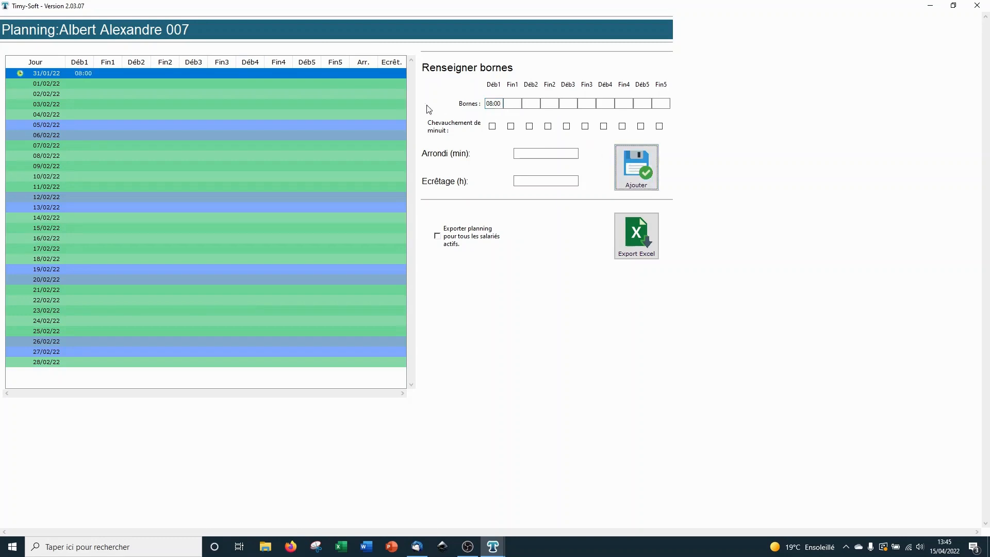
click(619, 170)
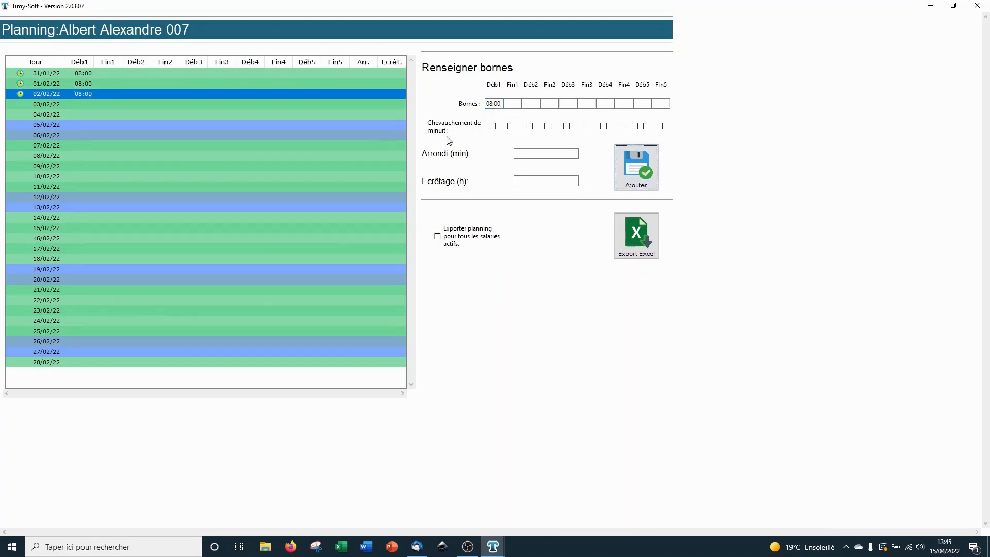
click(393, 106)
click(635, 163)
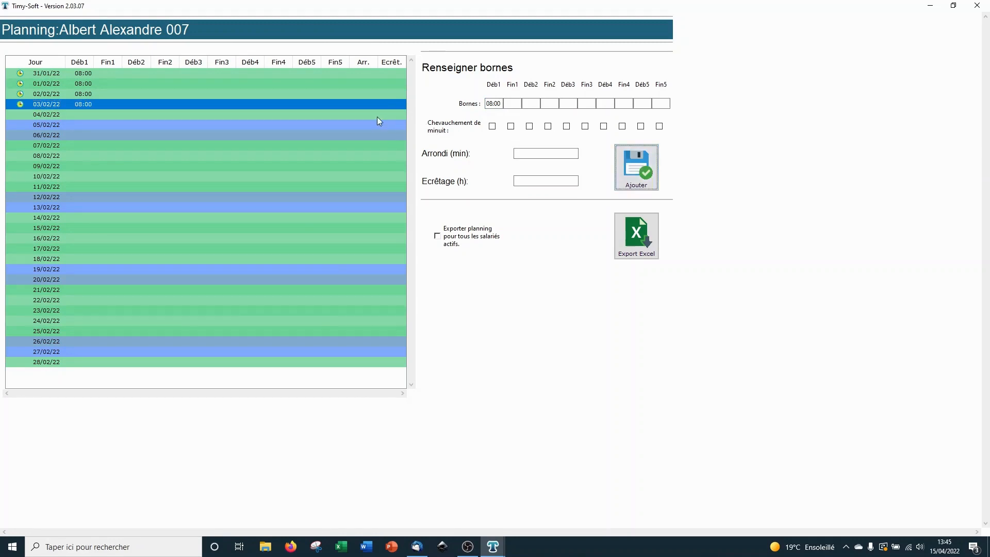
click(377, 117)
click(624, 176)
Step: Repeat the 31/01–04/02 week's planning through the rest of February
click(230, 72)
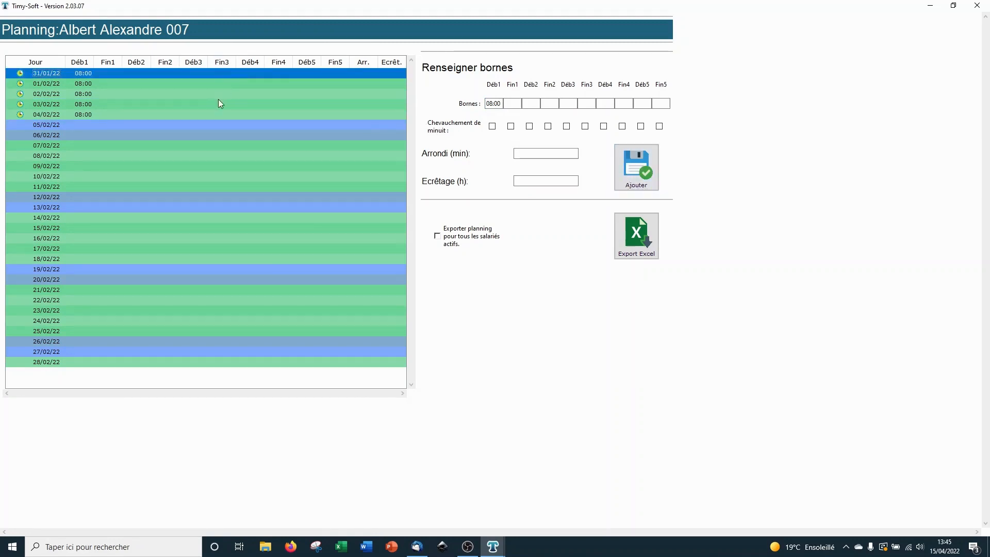
shift+click(207, 116)
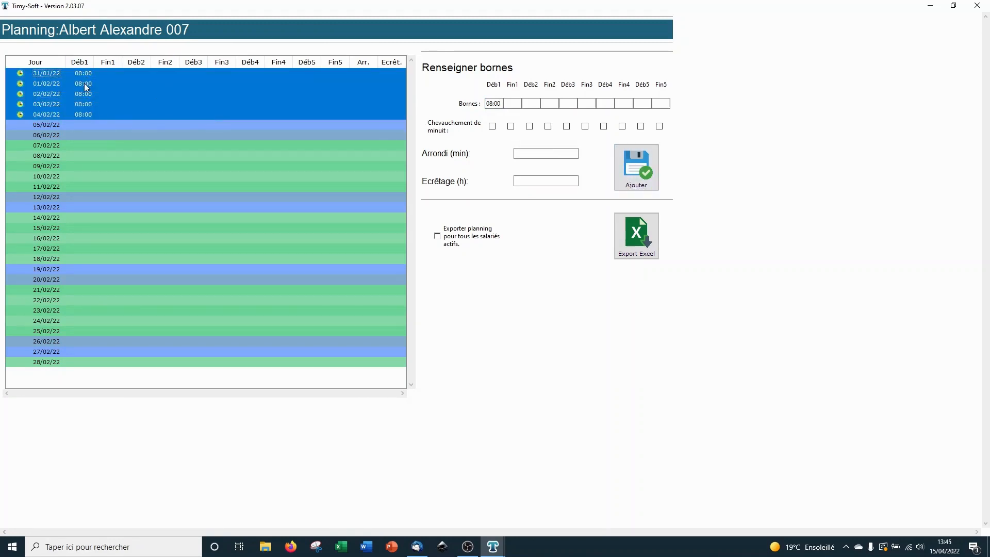
right_click(110, 98)
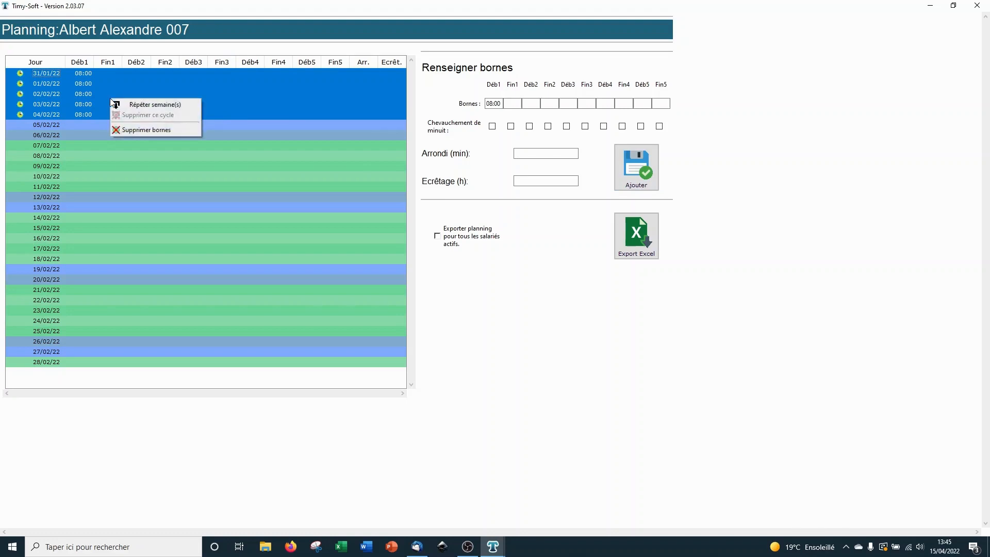
click(167, 104)
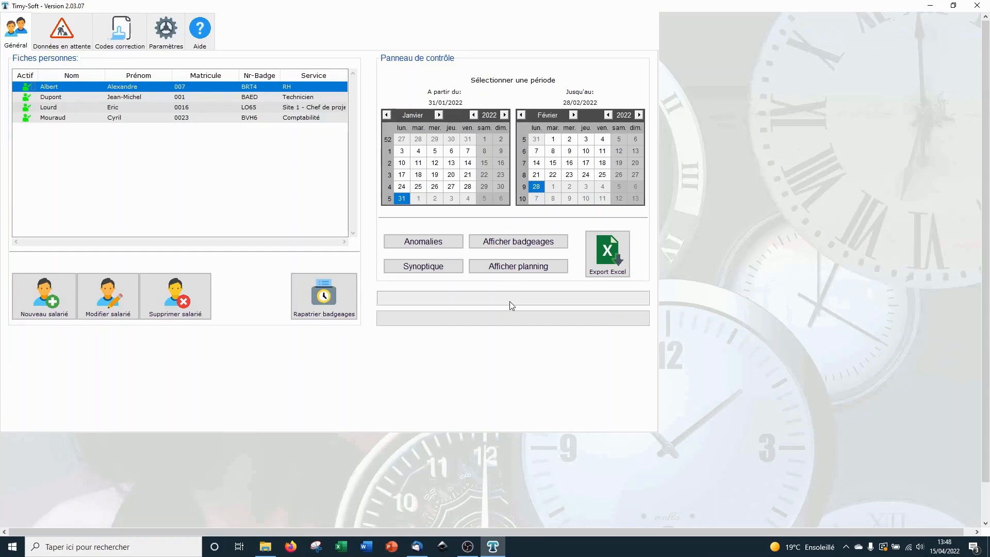
click(510, 243)
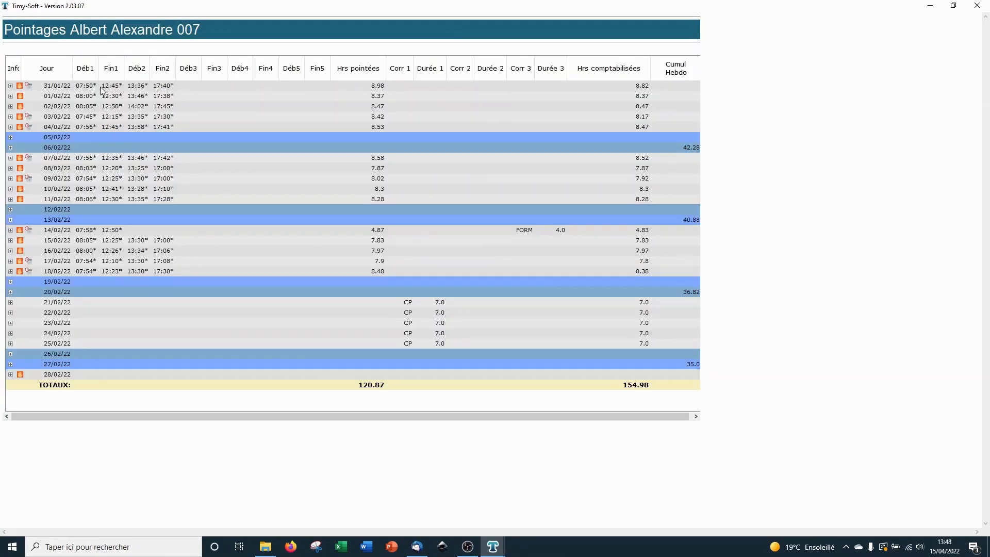
click(78, 117)
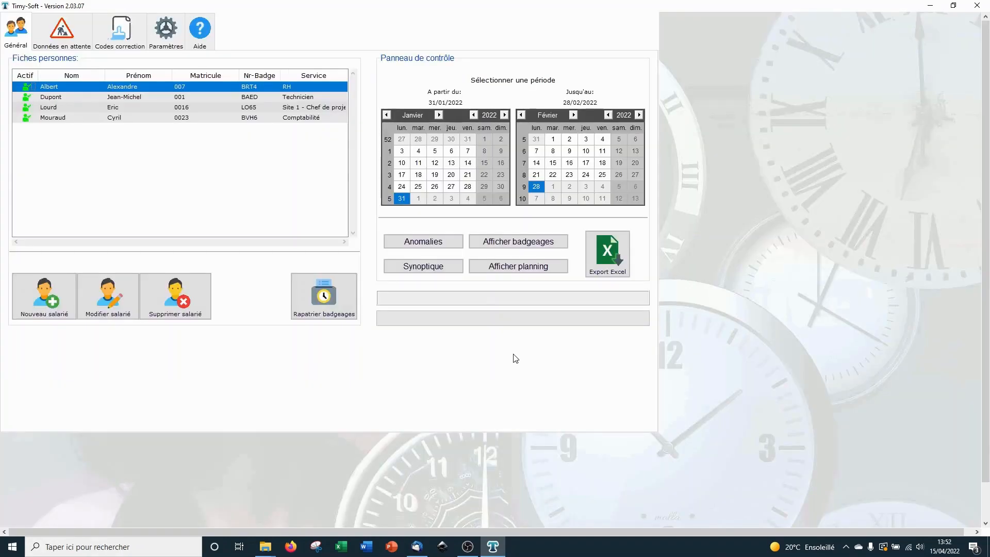
Step: Generate the anomalies list including late arrivals and early departures versus the planning
click(447, 247)
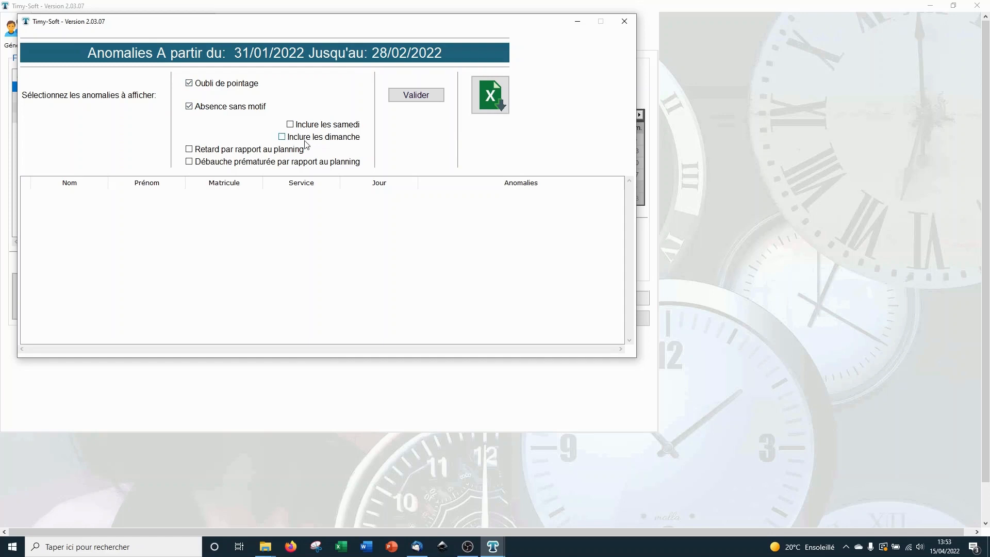
click(225, 153)
click(222, 160)
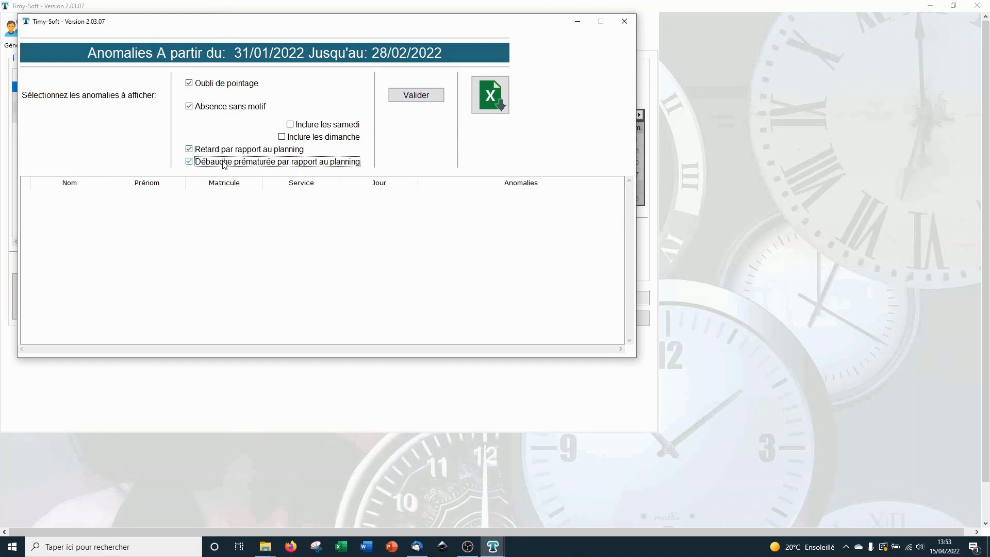
click(407, 91)
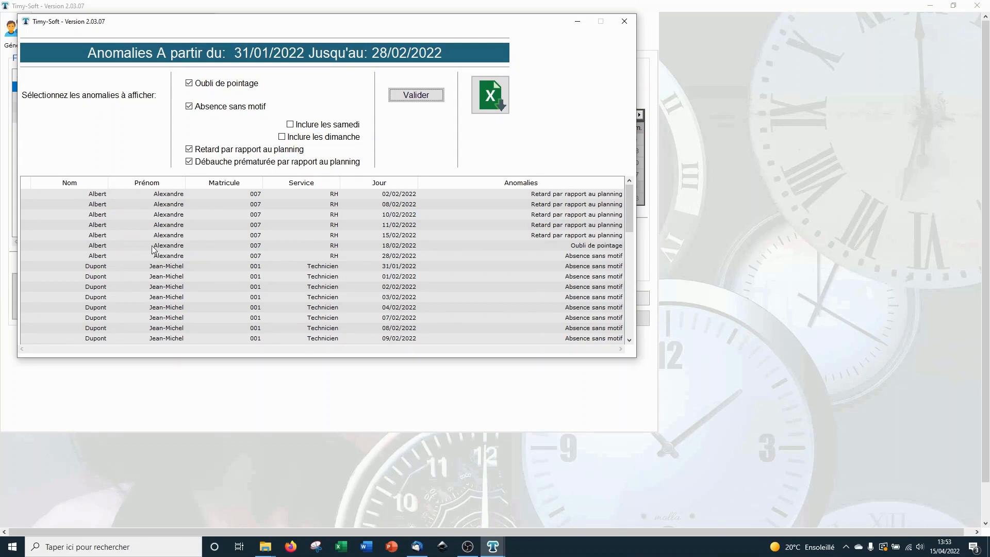
Step: Add a 17:00 punch to employee 007's 18/02/22 day
click(624, 21)
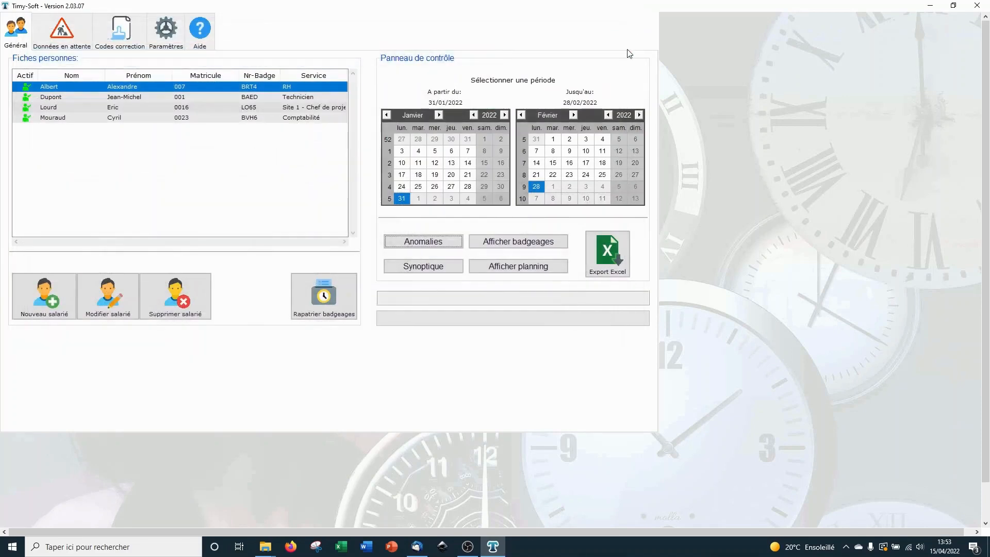
click(545, 246)
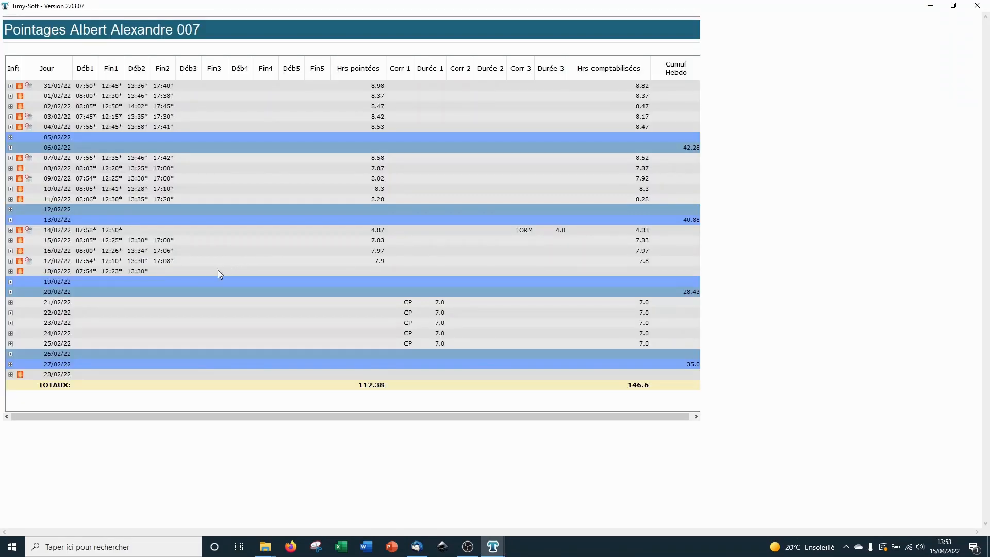
click(215, 272)
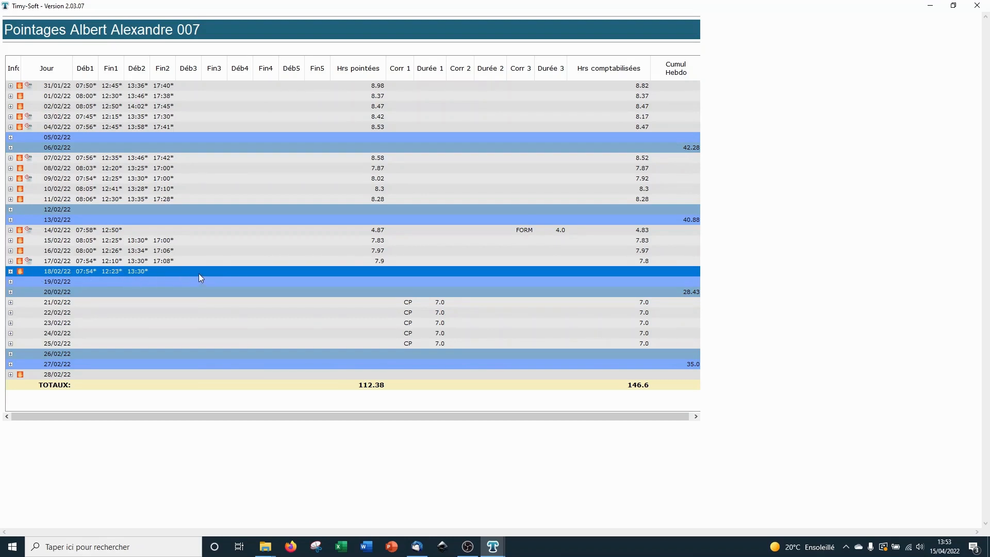
right_click(201, 278)
click(225, 280)
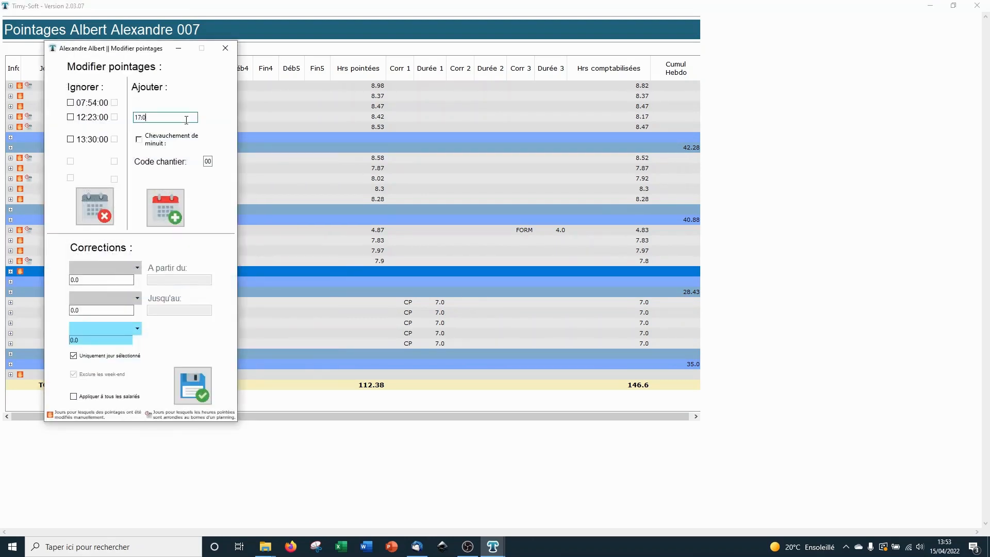
key(Return)
click(225, 48)
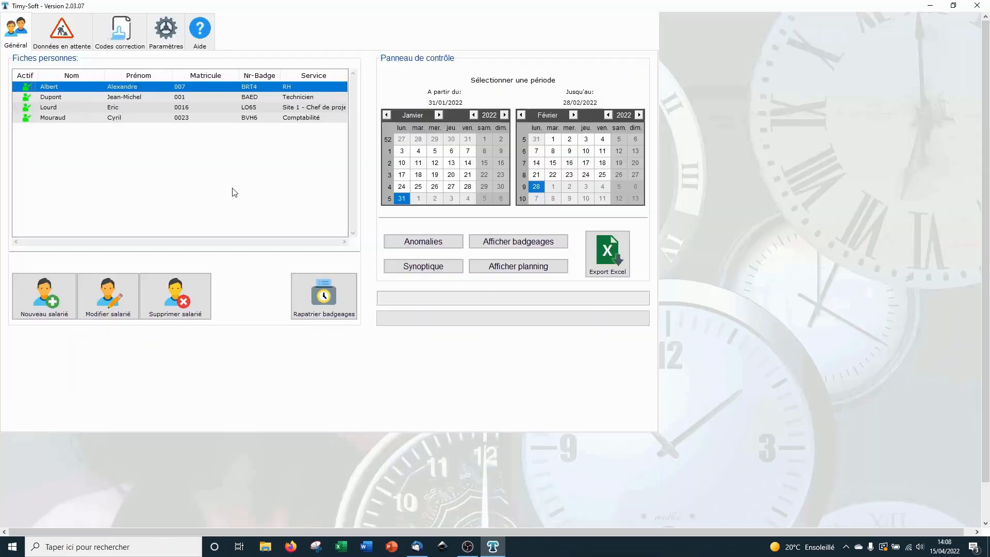
Step: Export all four employees' time records to Excel in the desktop Exports_Excel folder
shift+click(207, 119)
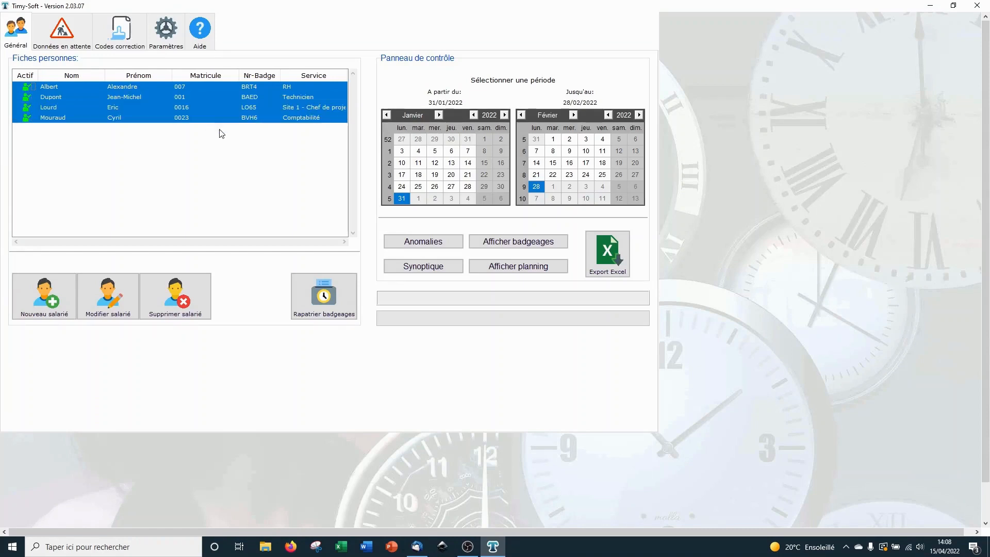
click(612, 264)
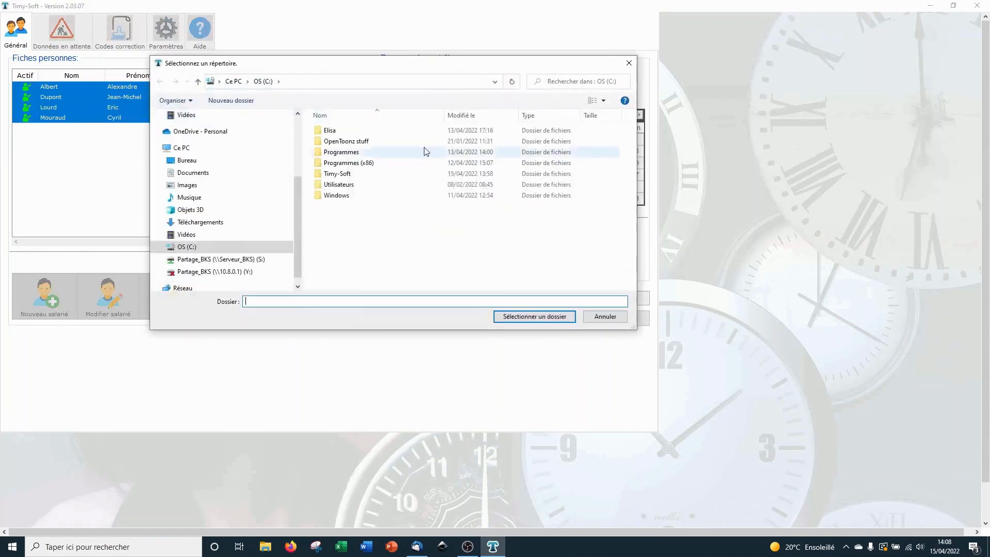
click(187, 160)
click(338, 142)
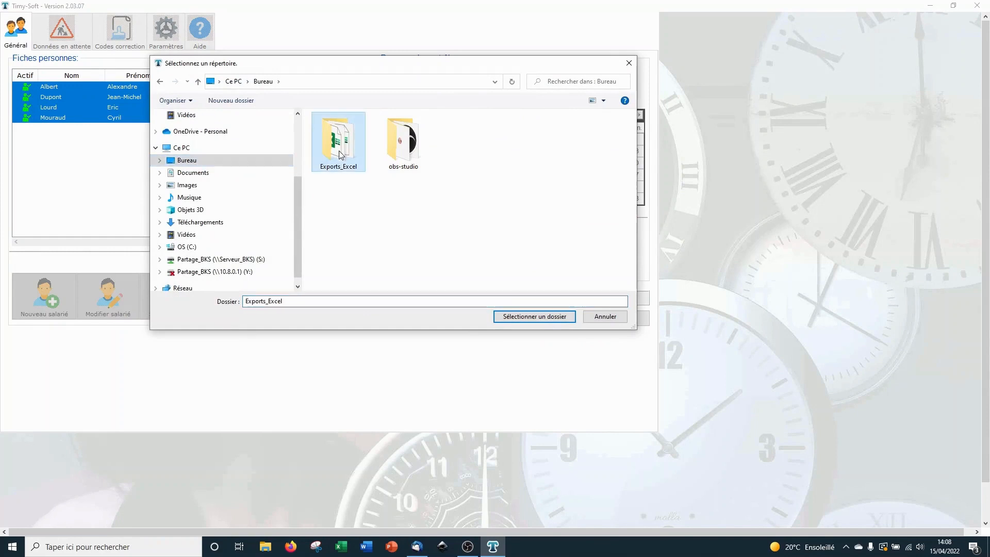
click(547, 319)
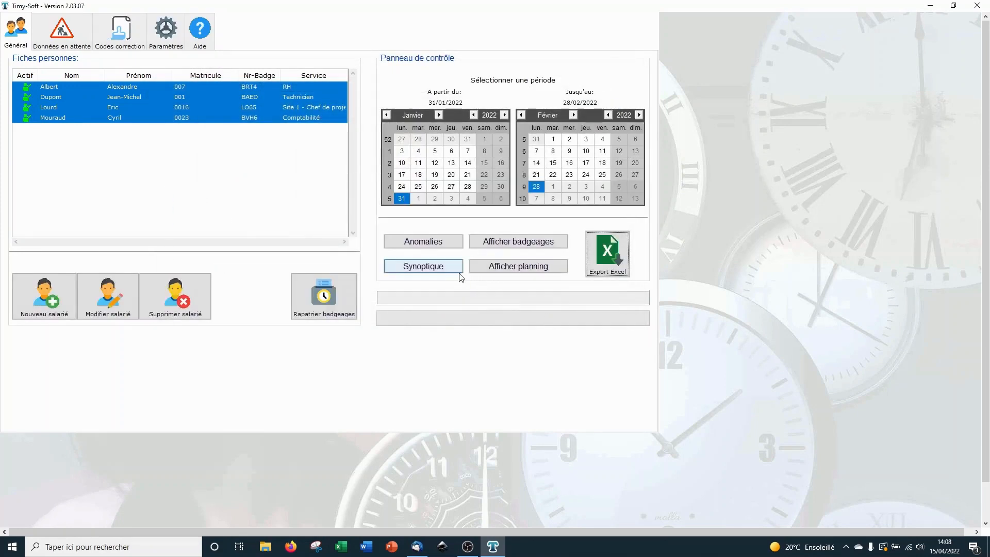
Step: Export the Synoptique summary to the same Exports_Excel folder
click(458, 270)
click(227, 161)
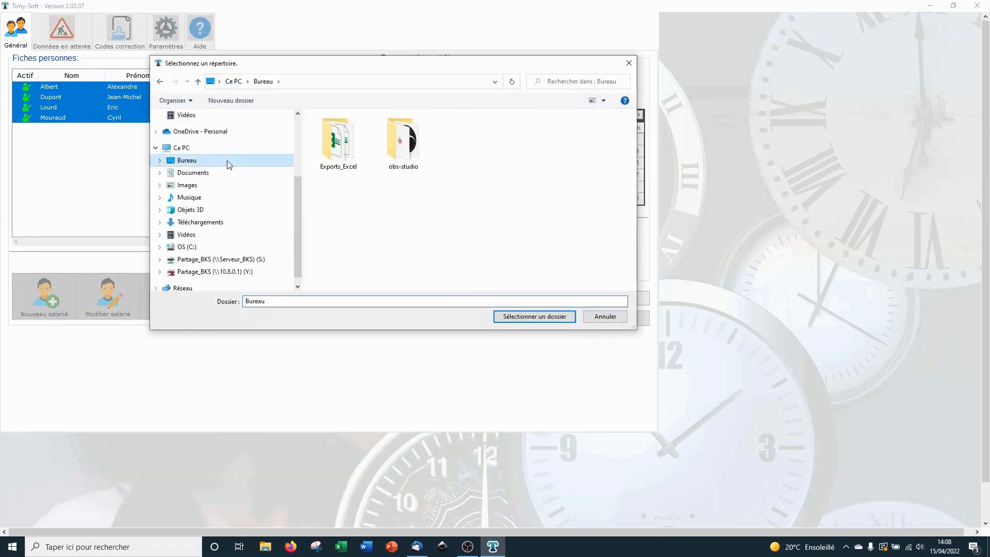
click(346, 156)
click(508, 316)
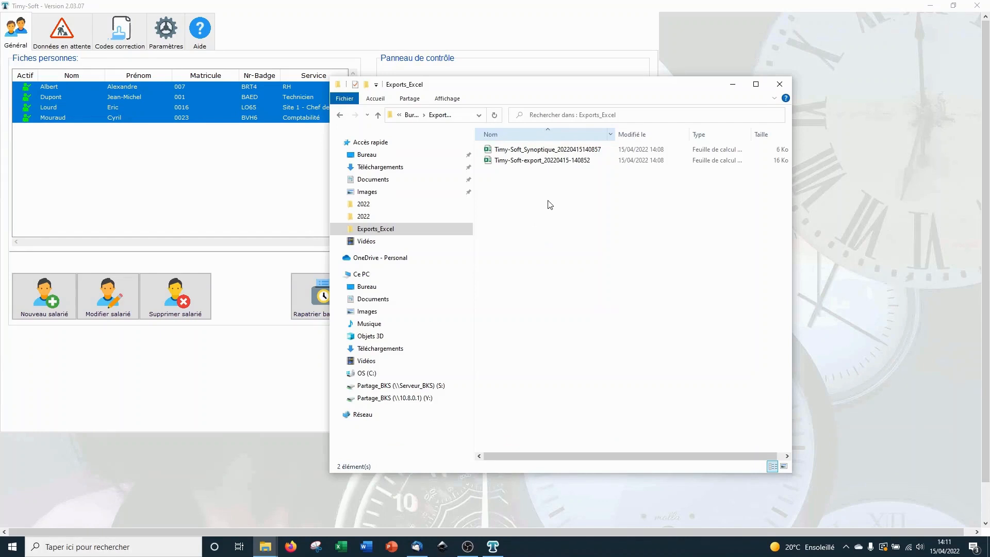
double_click(560, 161)
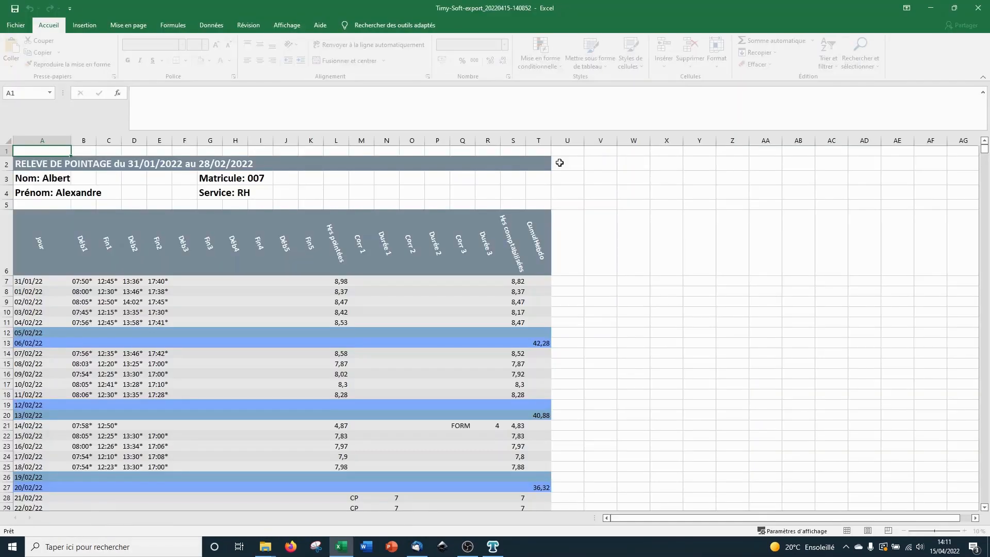
drag(29, 160, 265, 164)
drag(41, 180, 269, 192)
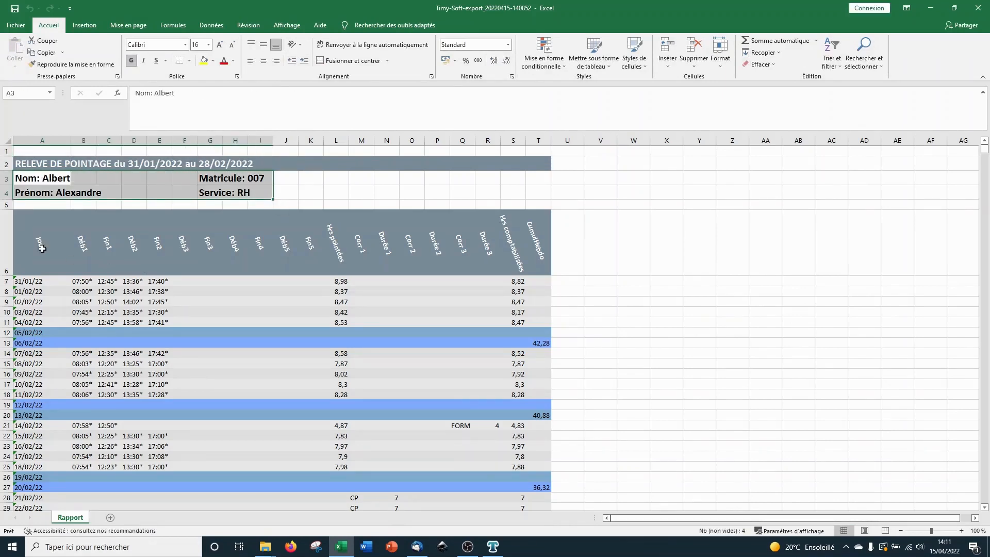
scroll(52, 239, down, 1)
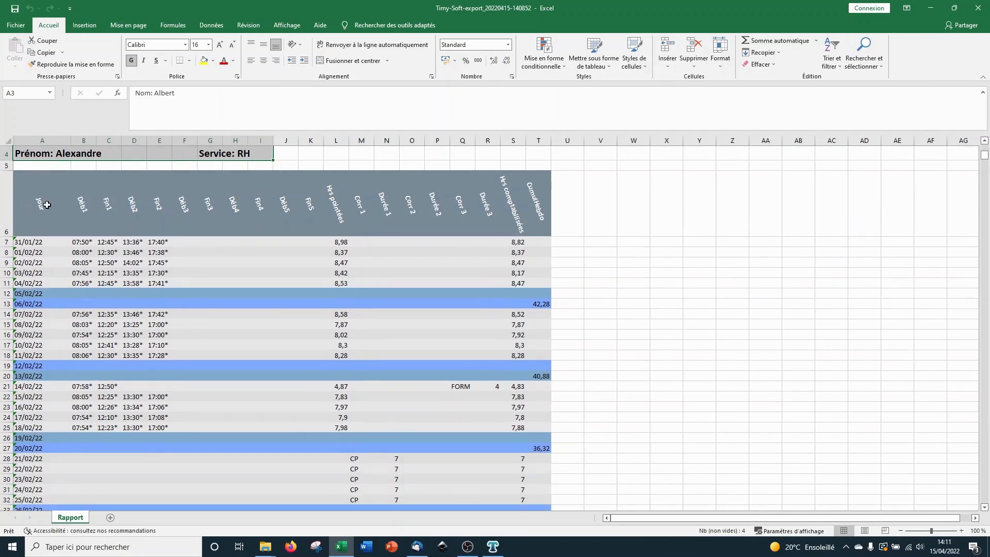
scroll(475, 256, down, 2)
scroll(528, 405, down, 2)
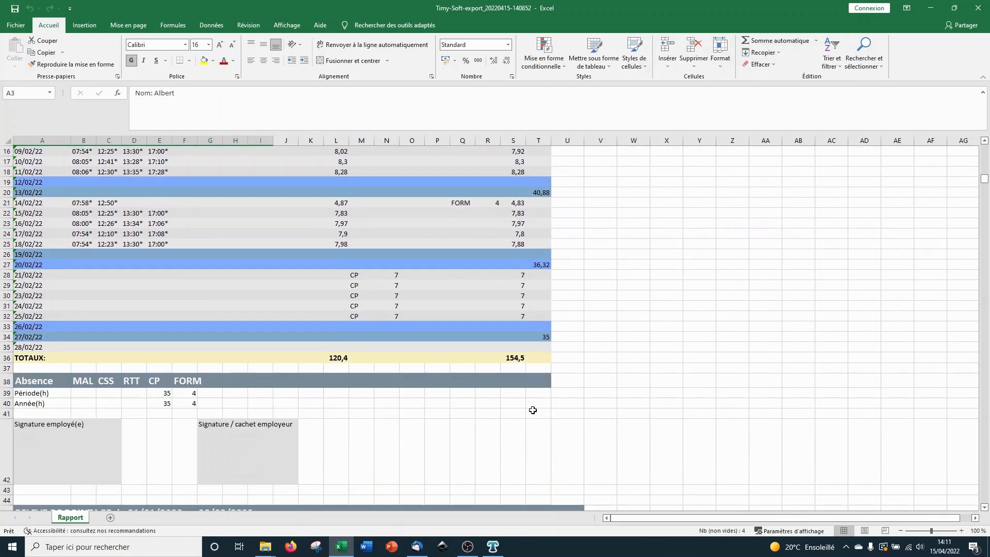
click(20, 393)
drag(204, 392, 207, 414)
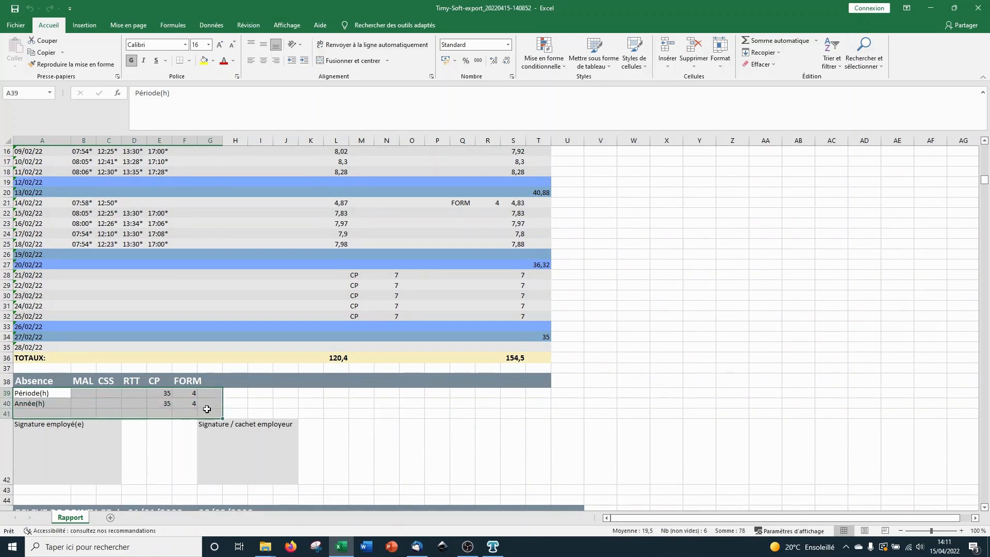
click(36, 455)
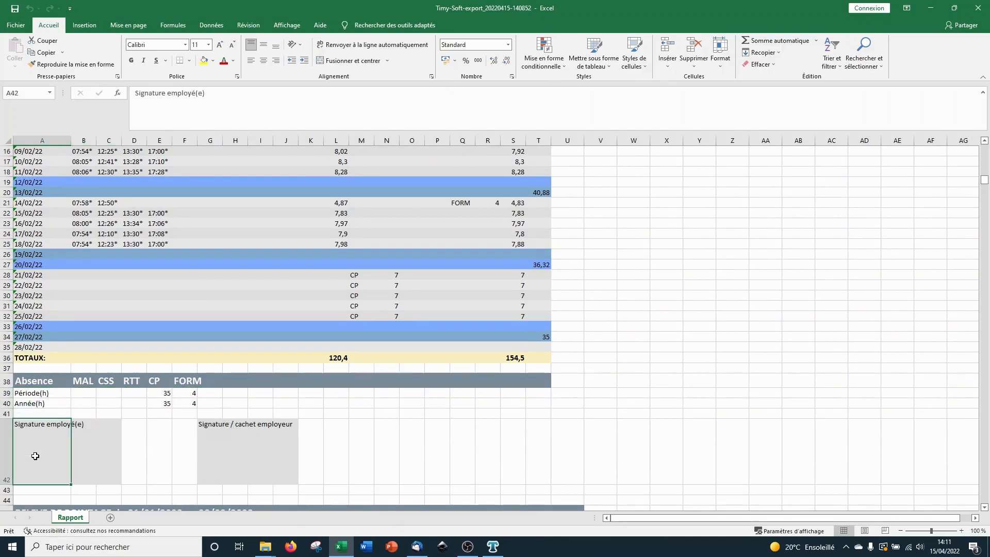
click(206, 457)
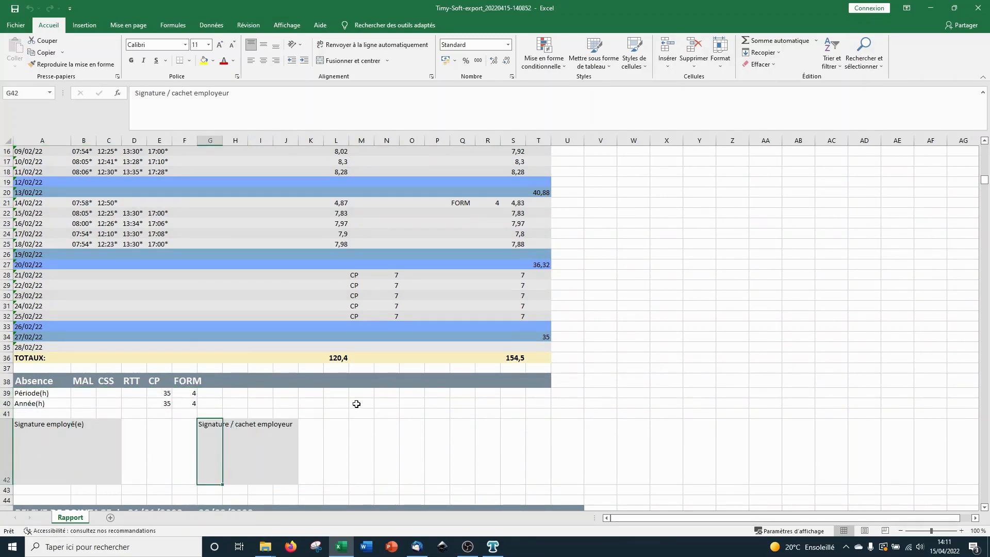
scroll(356, 404, down, 9)
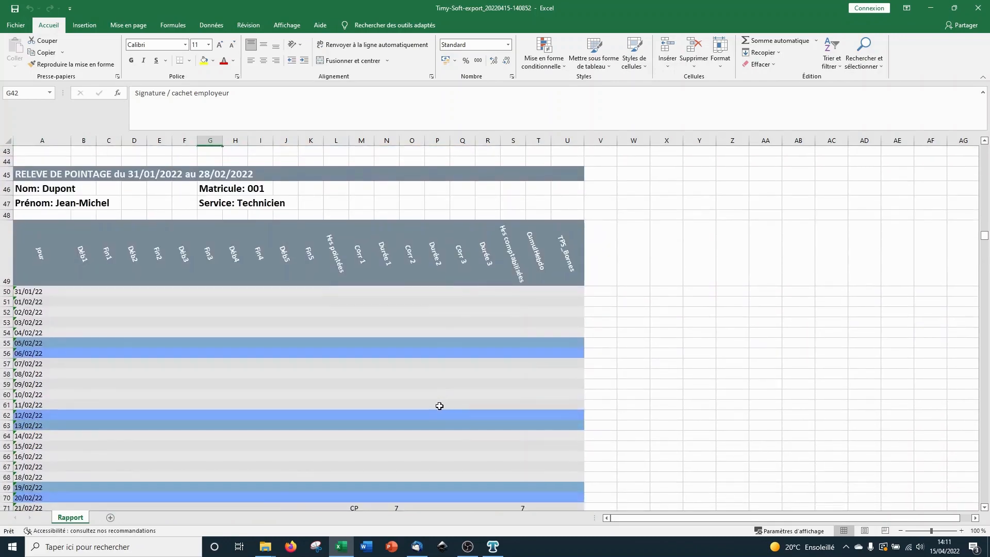
scroll(444, 403, up, 12)
key(ctrl+p)
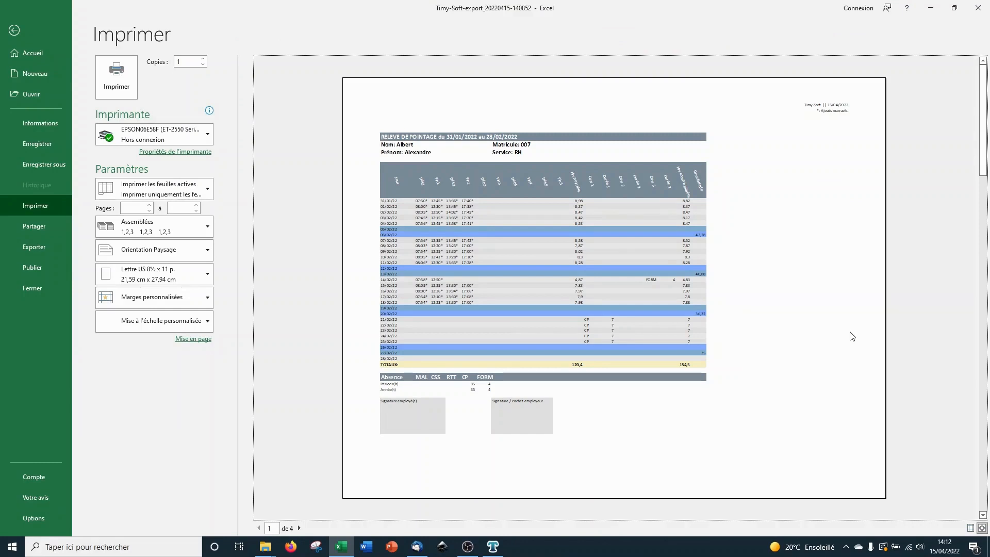
scroll(851, 336, down, 2)
scroll(852, 336, down, 1)
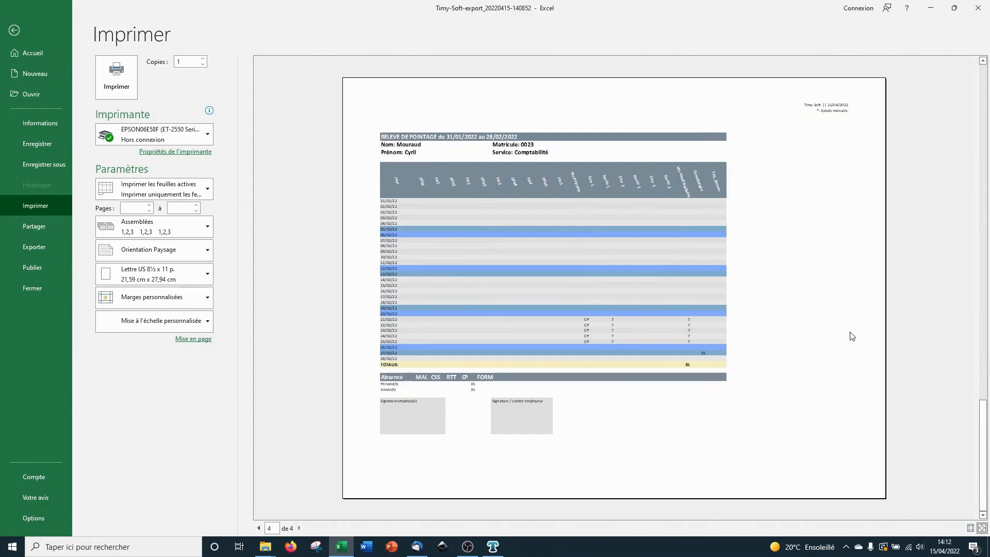
scroll(852, 336, up, 3)
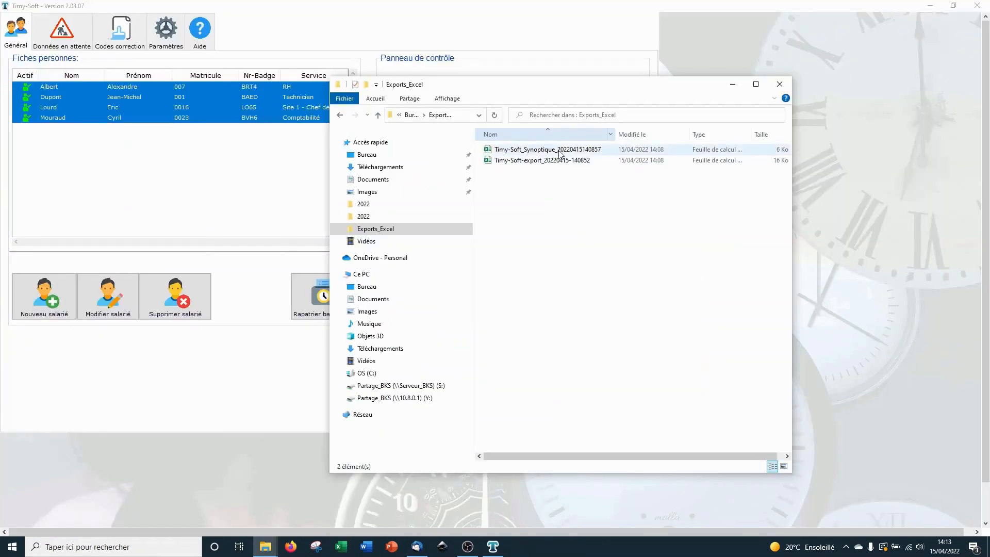
Step: Open the Synoptique workbook and inspect each employee's summary row, rows 3 to 6
double_click(559, 149)
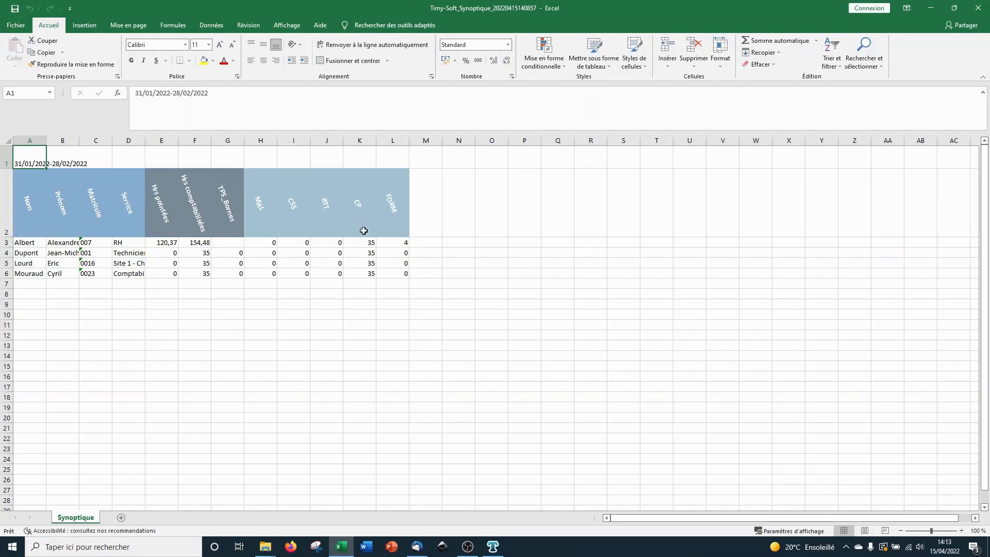
click(4, 242)
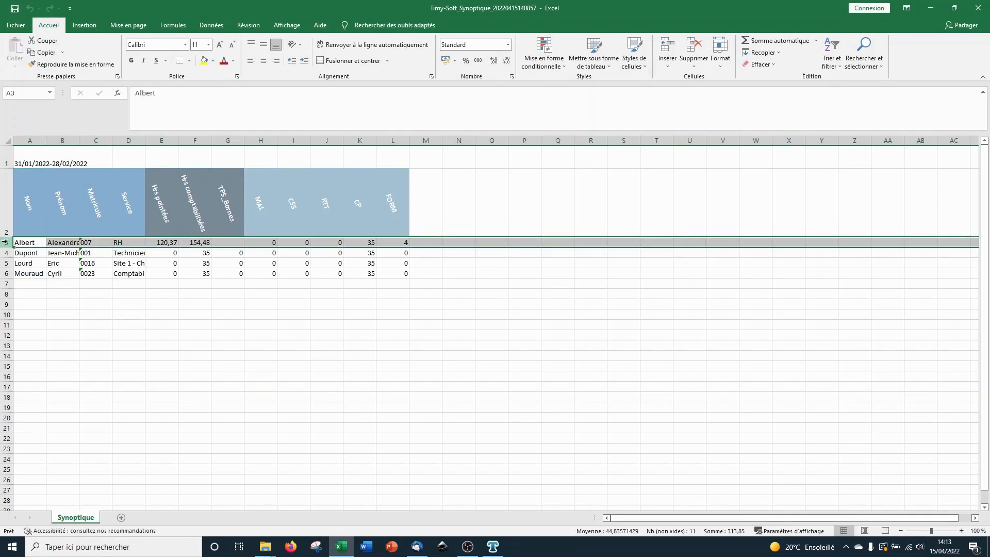
click(5, 253)
click(7, 263)
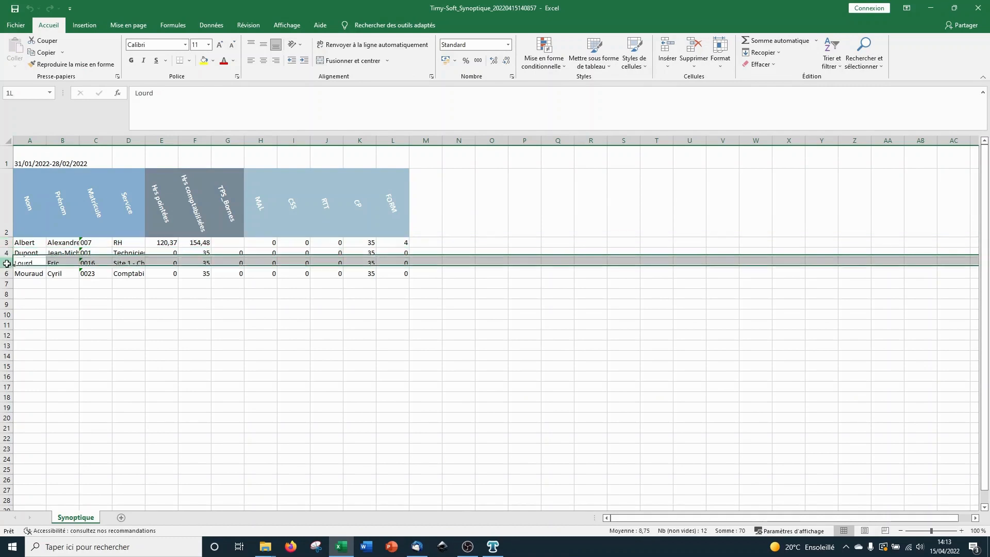
click(6, 273)
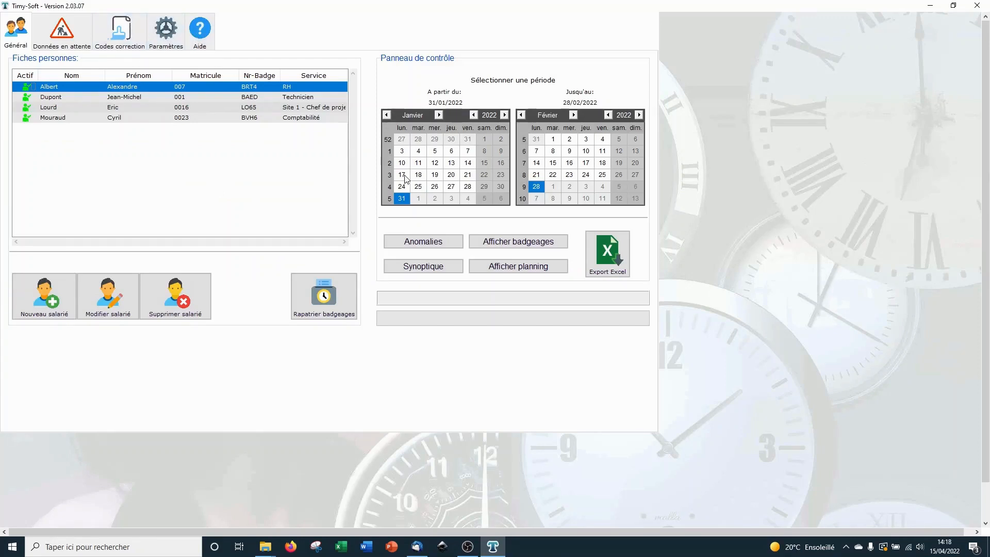
Step: Create a new rule model named ModeleTest10 and add a Heures supplémentaires rule
click(173, 45)
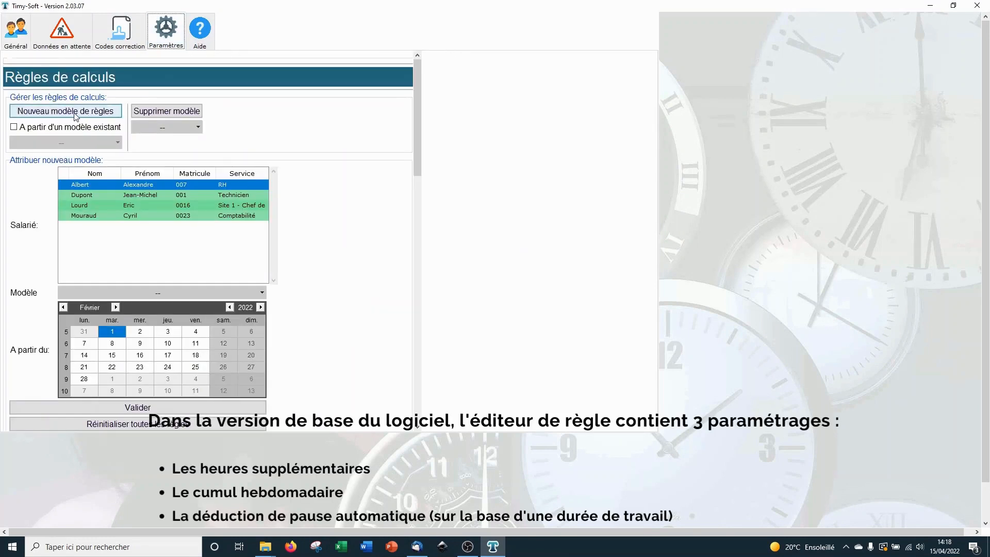
click(56, 115)
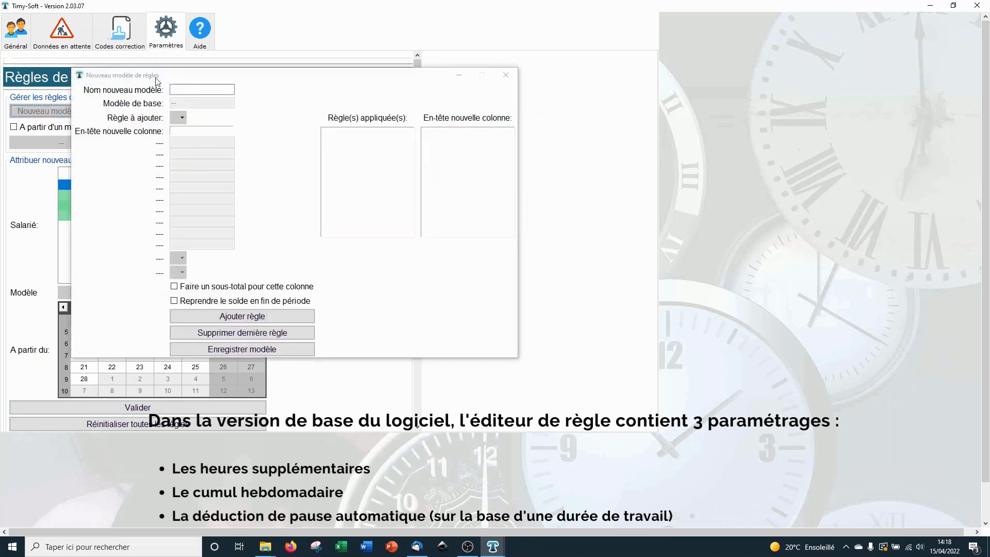
click(182, 88)
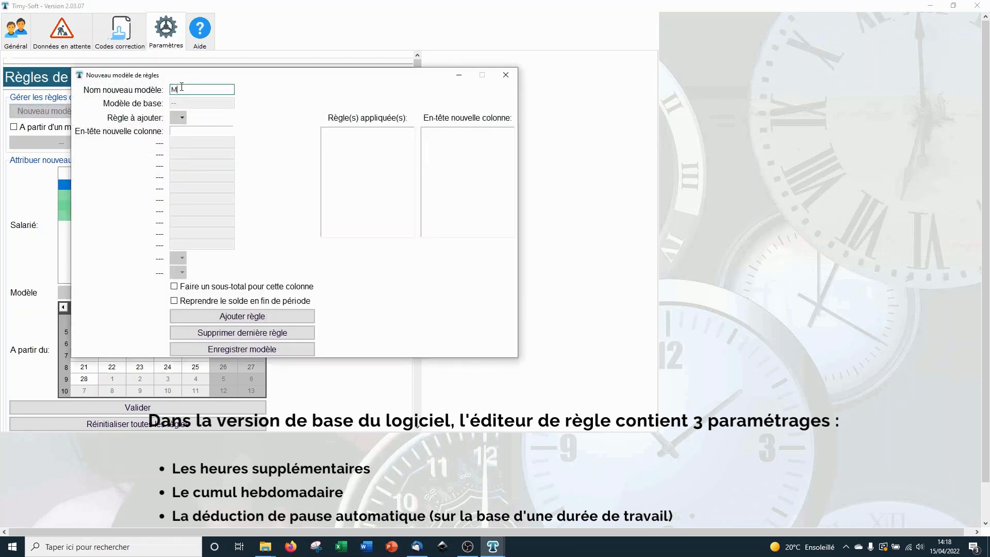
text(ModeleTest10)
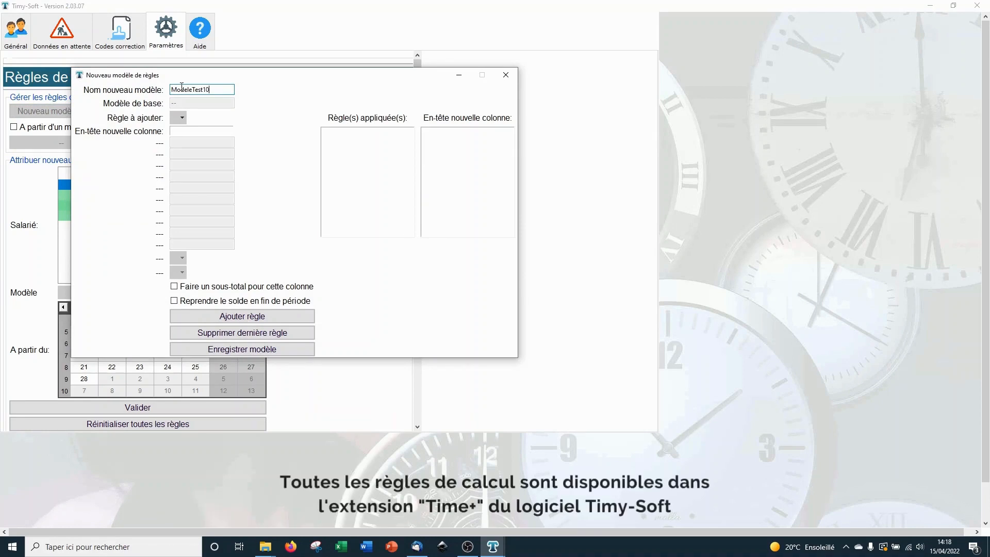
click(182, 118)
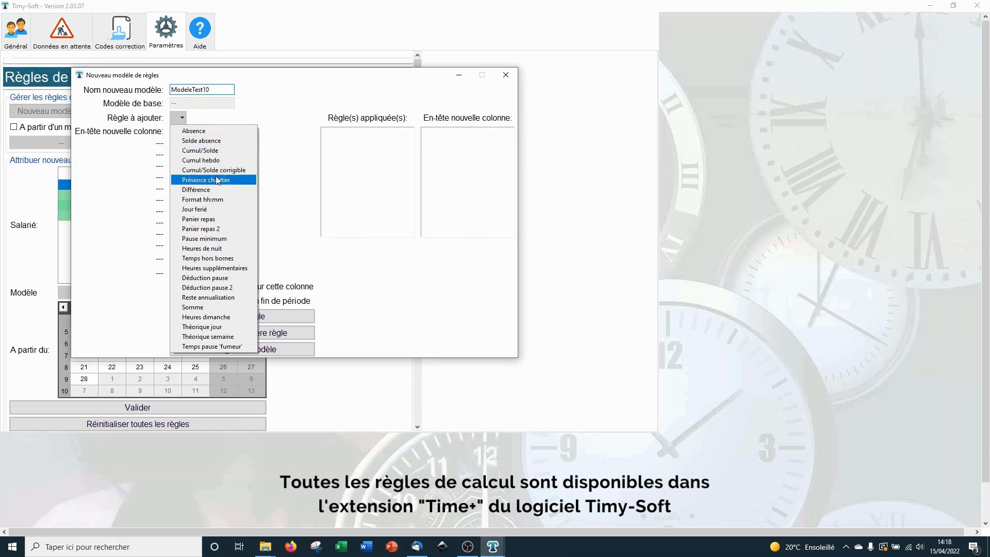
click(242, 269)
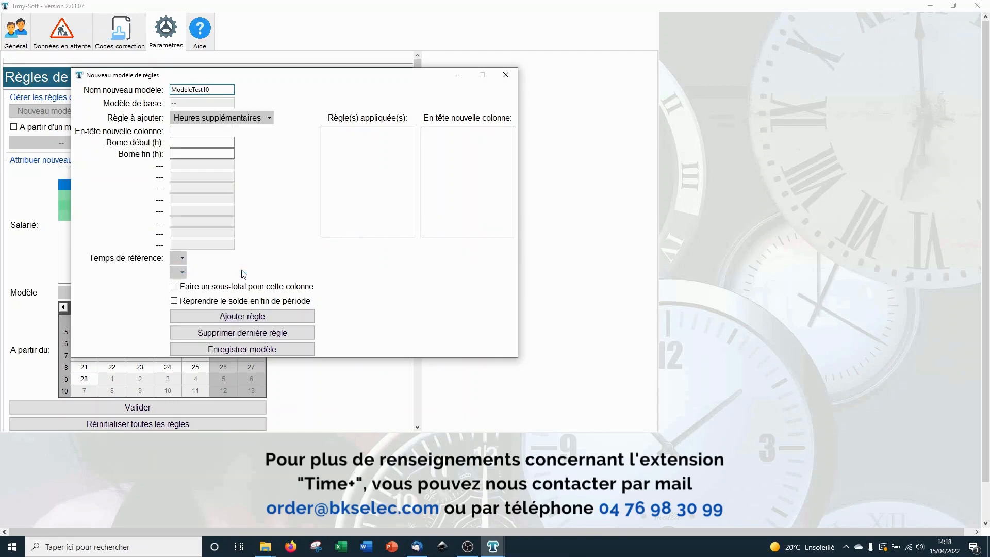
Step: Set the rule's header to HRS Supp 25, from 35 hours, on CumulHebdo, and add it
click(229, 132)
text(HRS Supp 25)
click(229, 141)
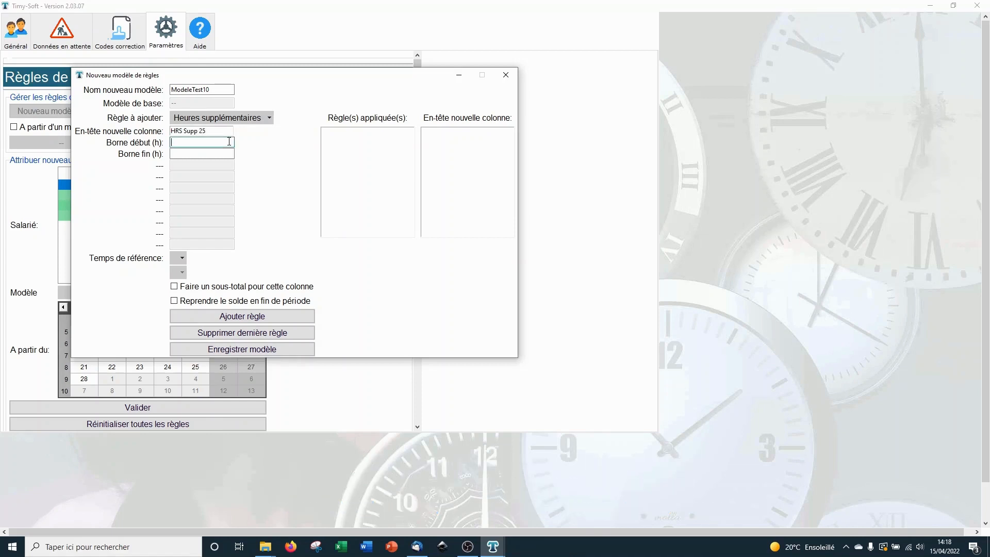
text(35)
click(226, 153)
click(182, 258)
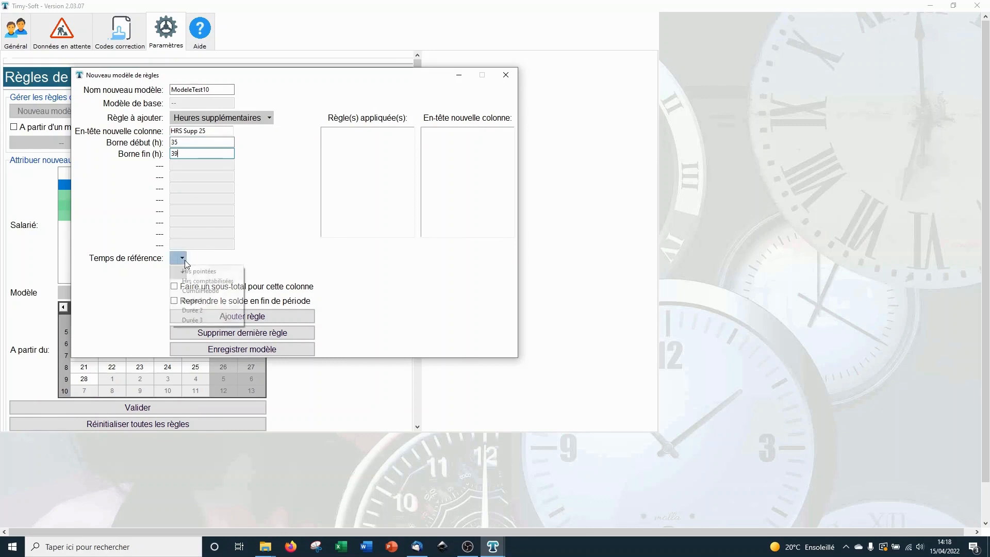
click(203, 292)
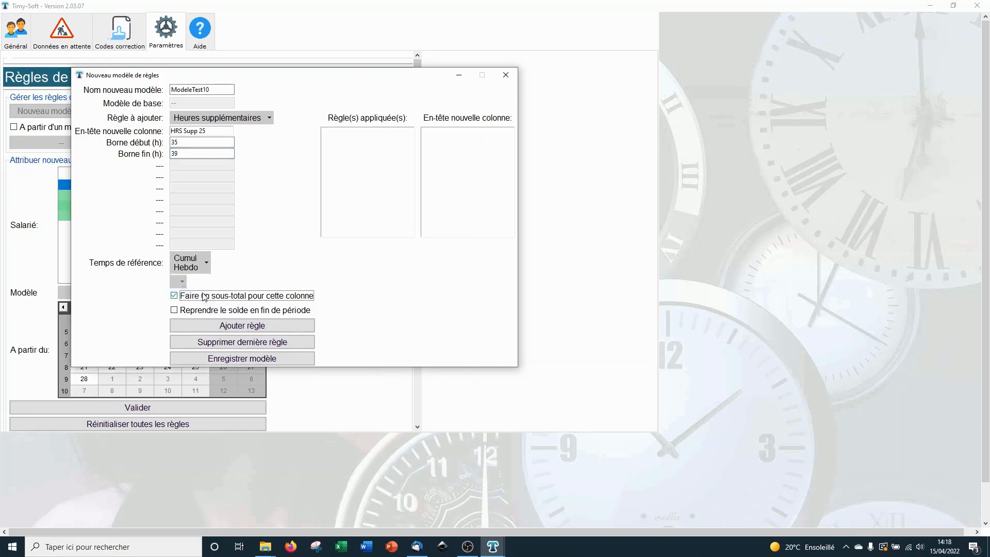
click(200, 326)
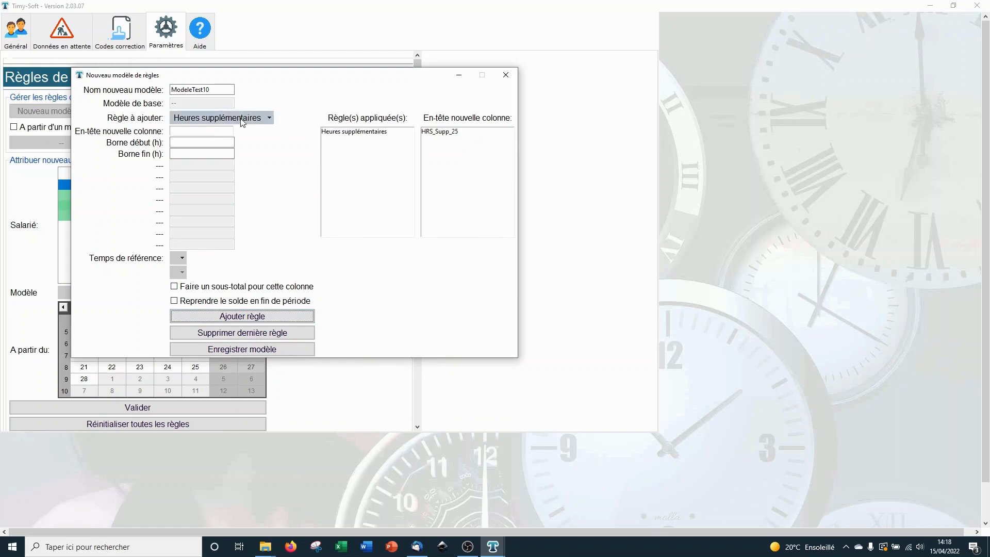
Step: Add a Hrs Supp 50 overtime rule for 39–45 hours on CumulHebdo with a subtotal
click(225, 130)
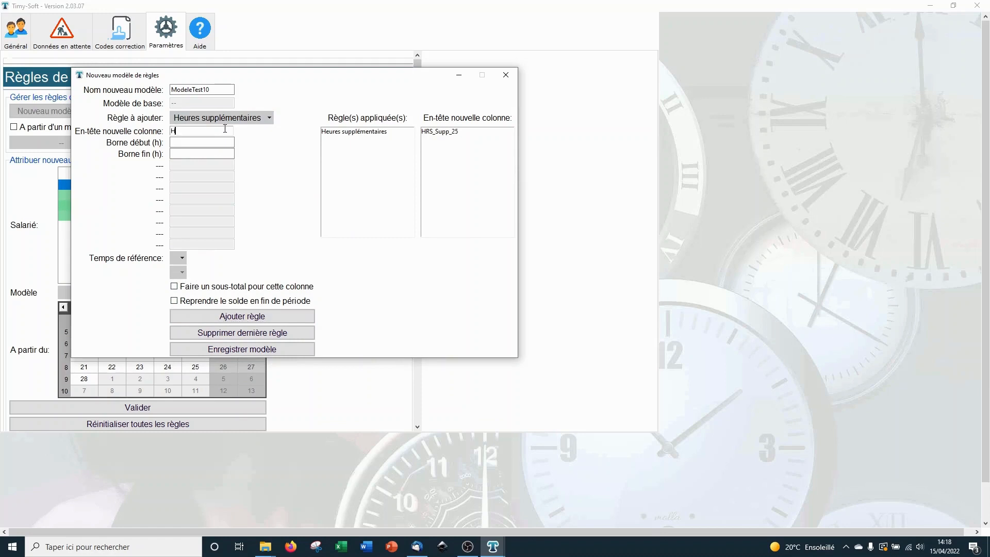
text(Hrs Supp 50)
click(216, 147)
click(216, 144)
click(210, 152)
click(180, 257)
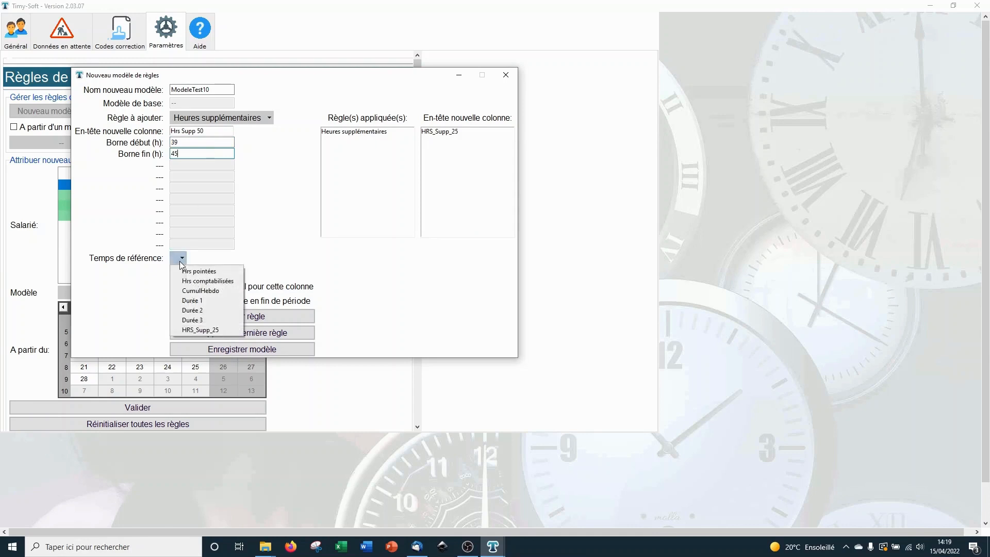
click(216, 292)
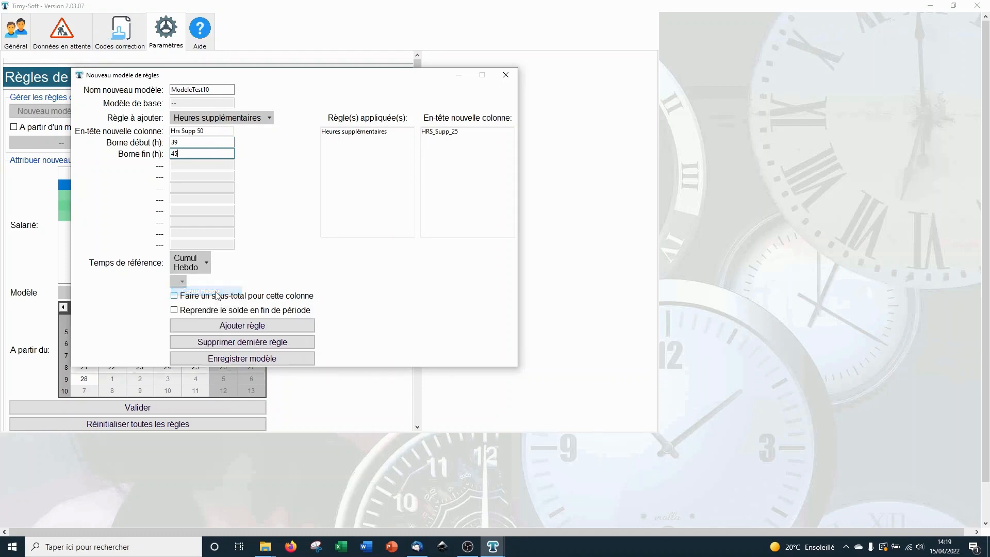
click(218, 295)
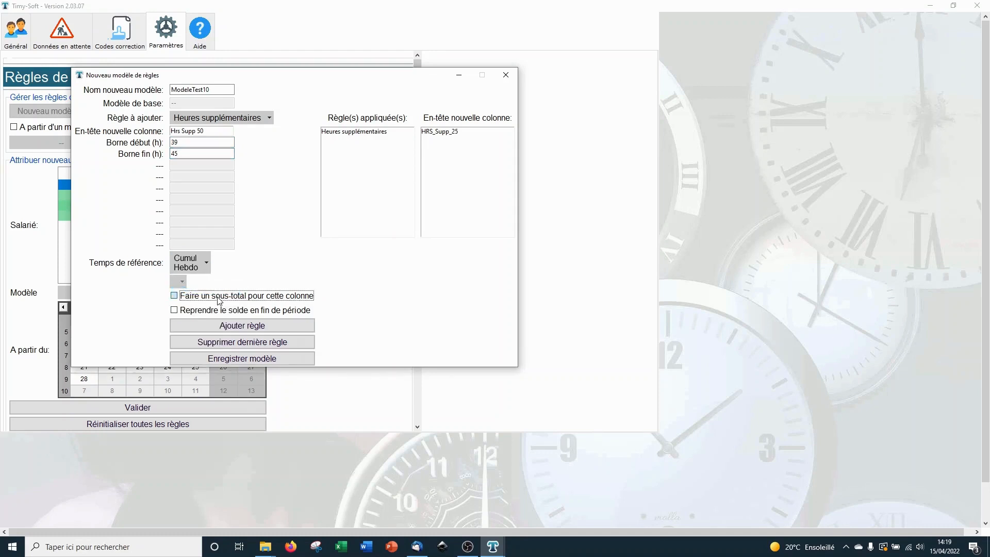
click(223, 326)
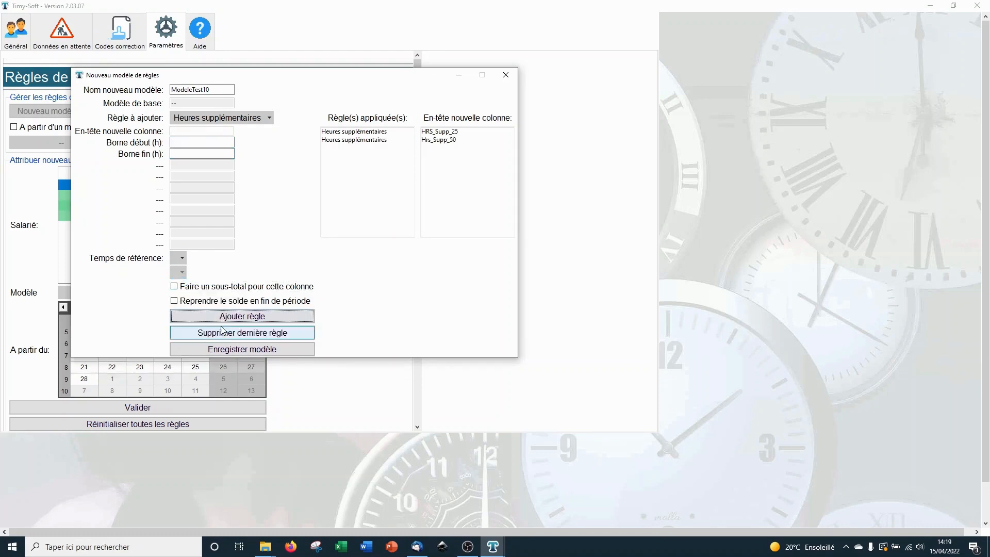
Step: Save the ModeleTest10 model and acknowledge the confirmation
click(267, 118)
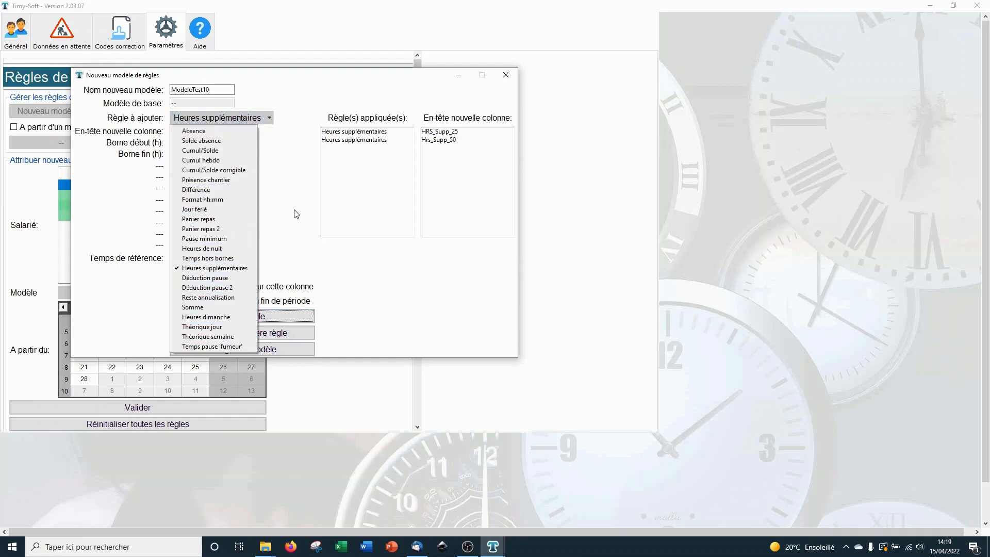
click(334, 263)
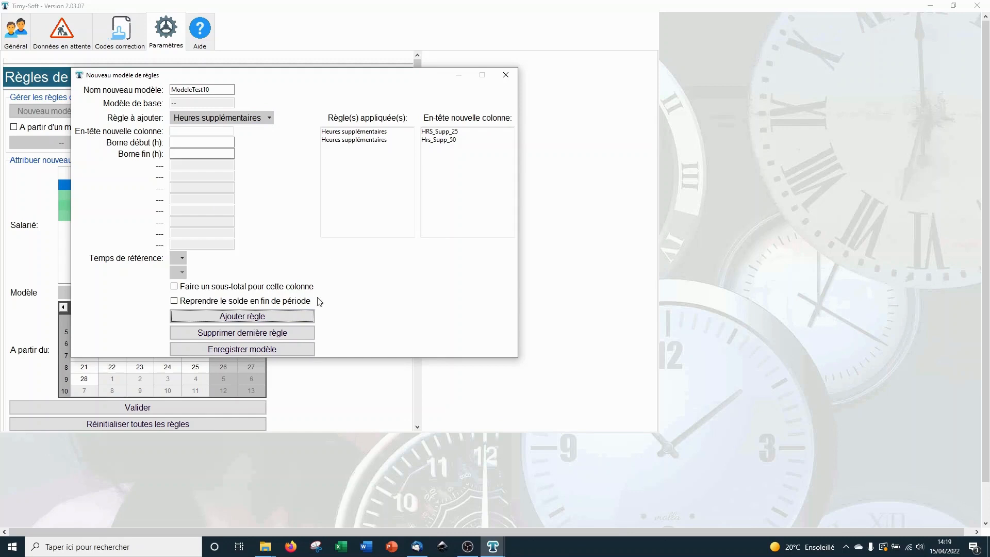
click(265, 351)
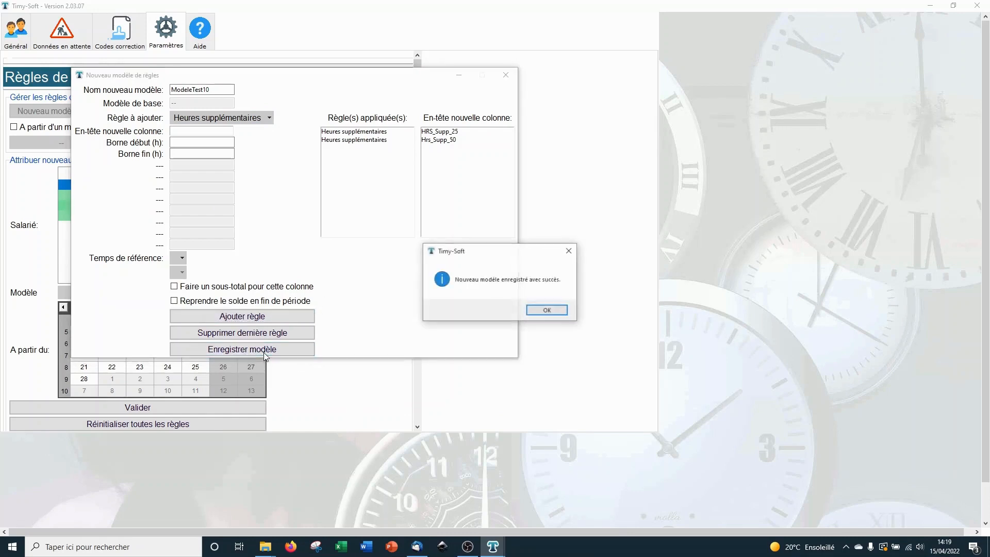
click(545, 312)
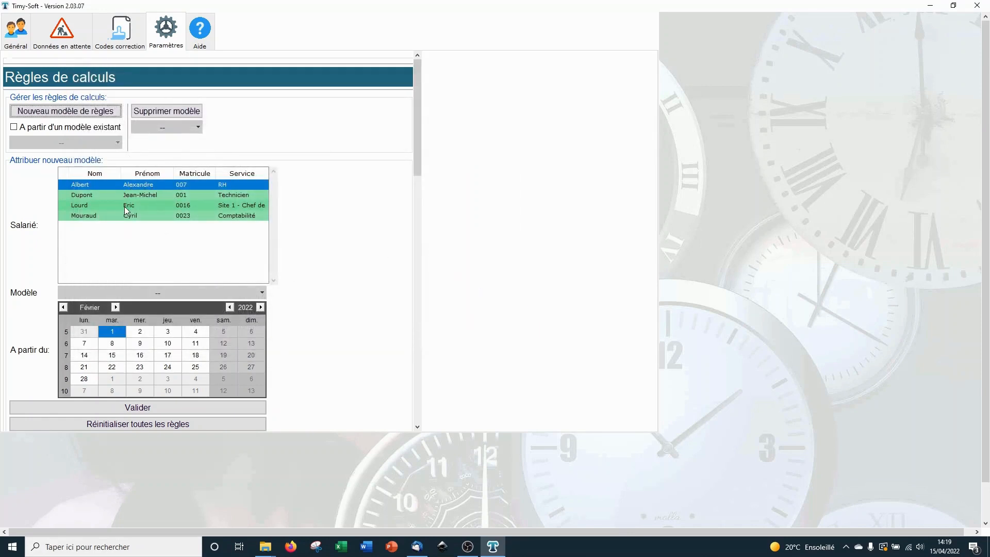
Step: Select all four employees in the Salarié list
ctrl+click(125, 206)
ctrl+click(124, 216)
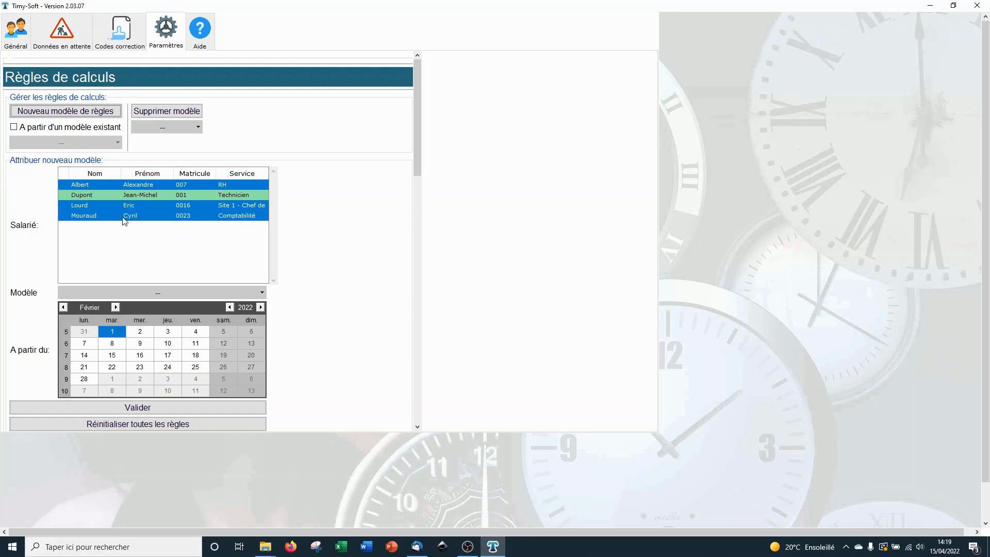
shift+click(123, 217)
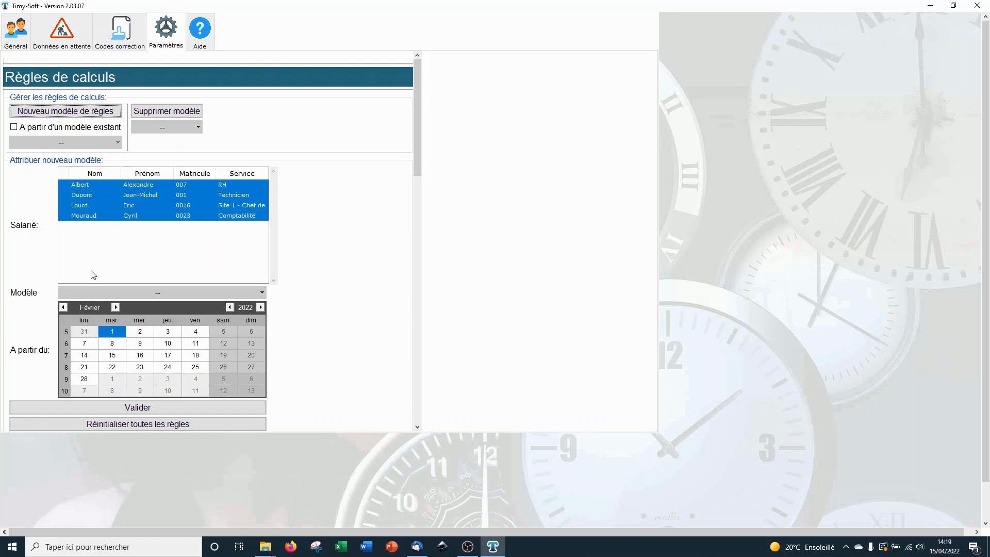
click(150, 188)
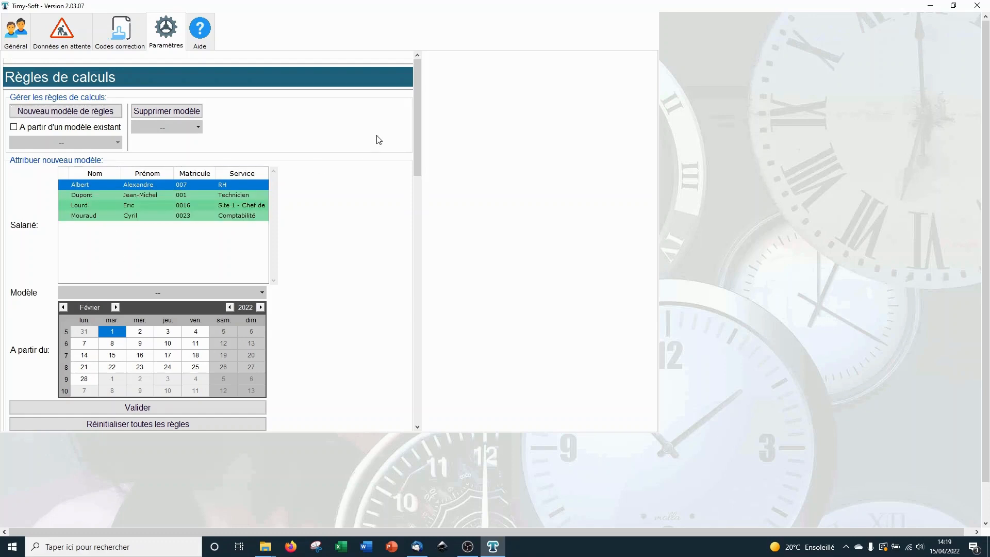
drag(419, 113, 419, 137)
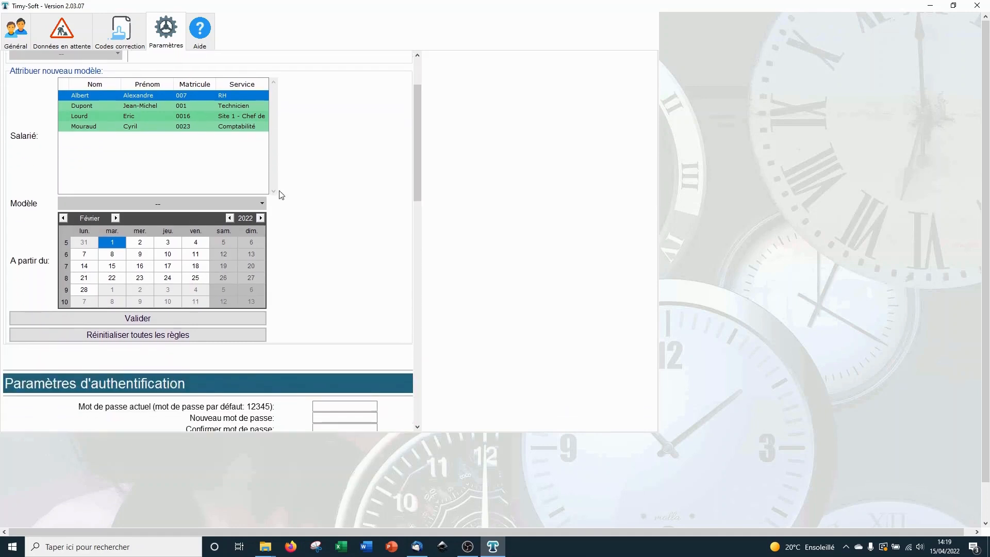
Step: Assign ModeleTest10 effective 01/02/2022 and validate the assignment
click(161, 204)
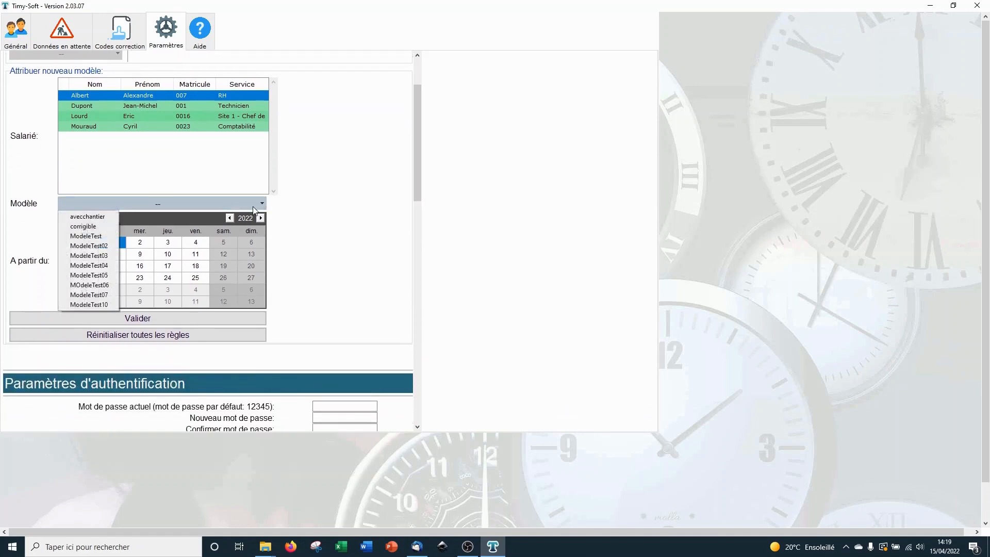
click(100, 304)
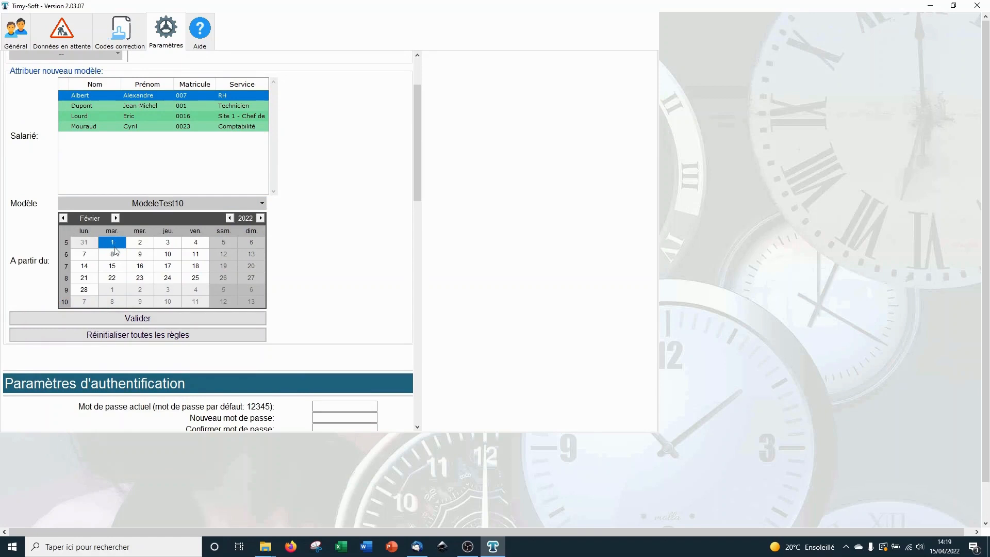
click(64, 218)
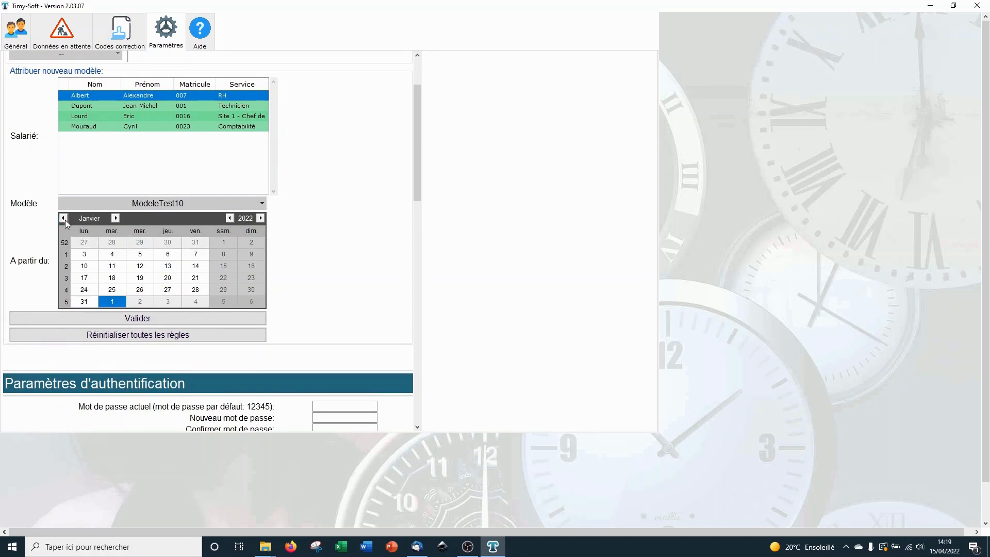
click(63, 219)
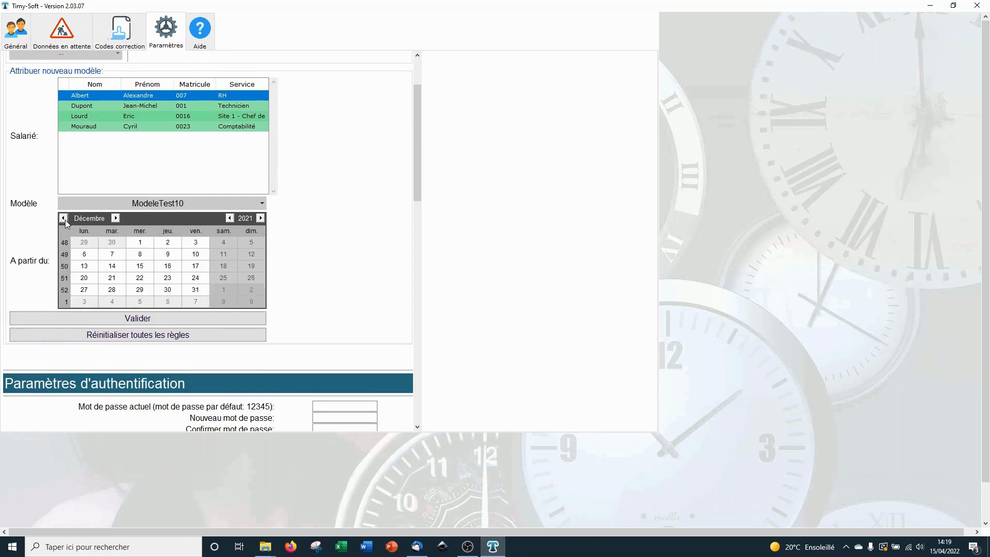
click(139, 242)
click(115, 218)
click(115, 218)
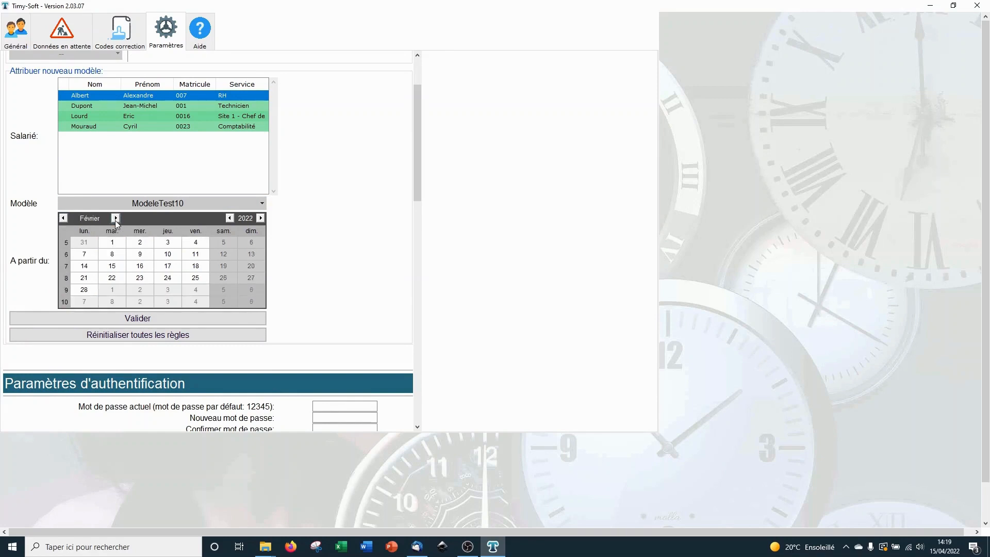
click(112, 245)
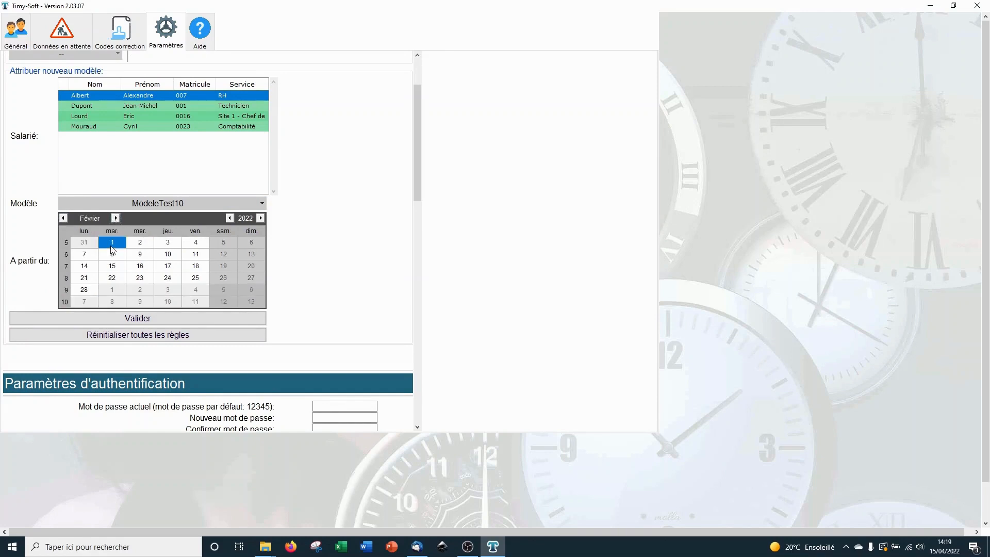
click(122, 319)
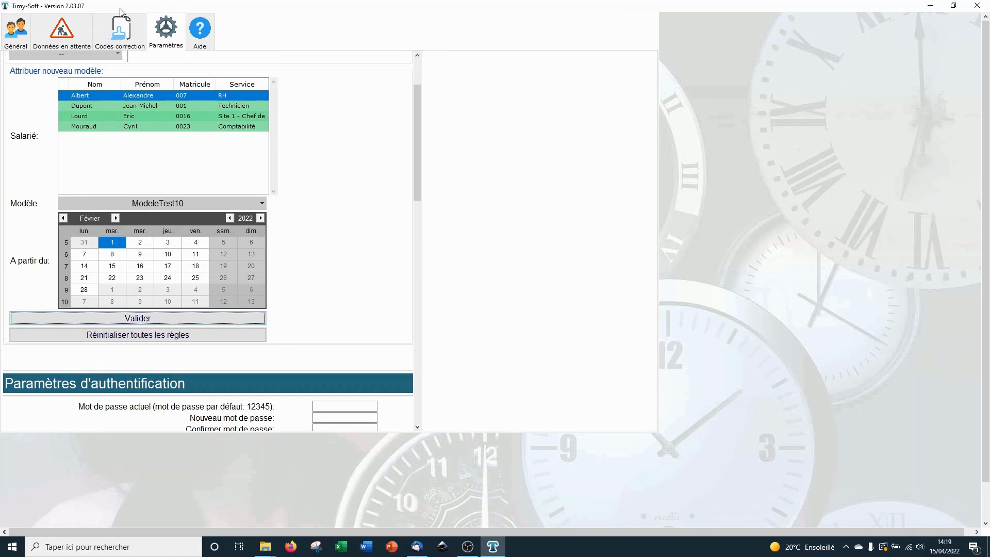
Step: View an employee's clocking records from Général, then scroll through the settings pages
click(23, 38)
click(491, 241)
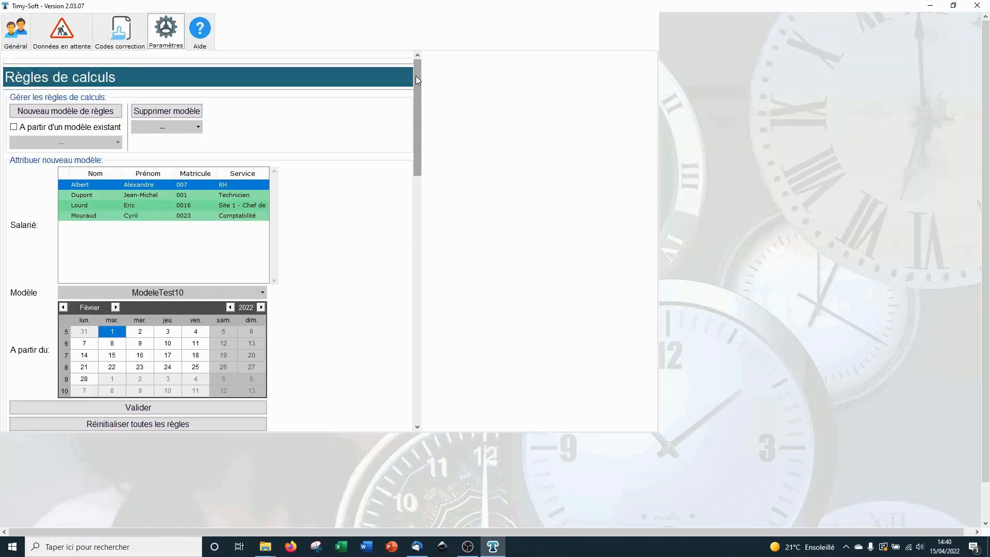
drag(415, 76, 429, 168)
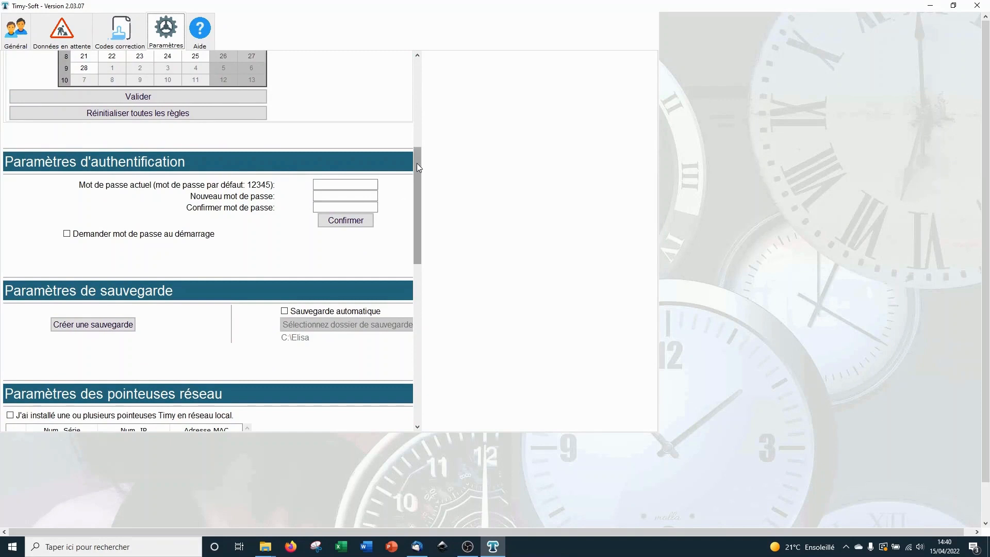
drag(417, 162, 414, 257)
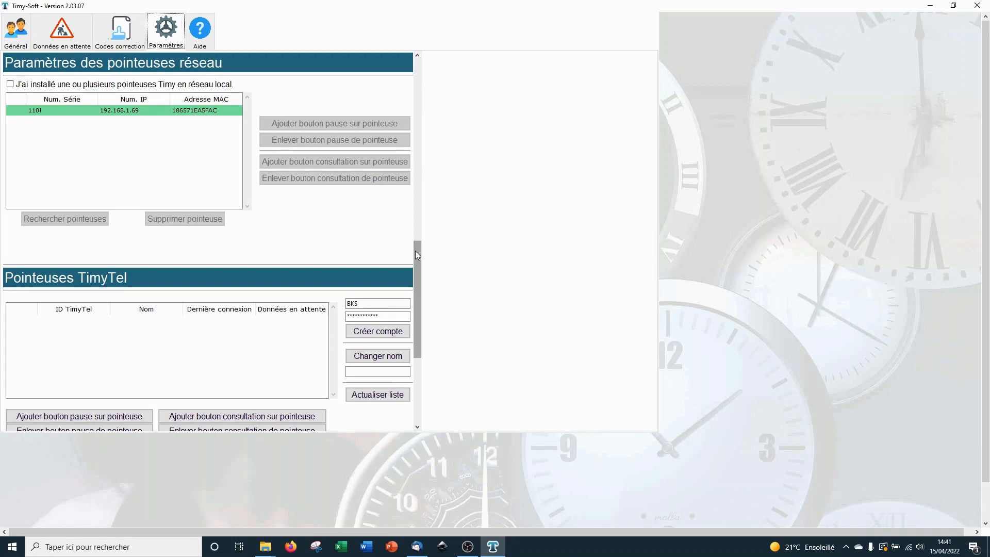
drag(415, 251, 419, 321)
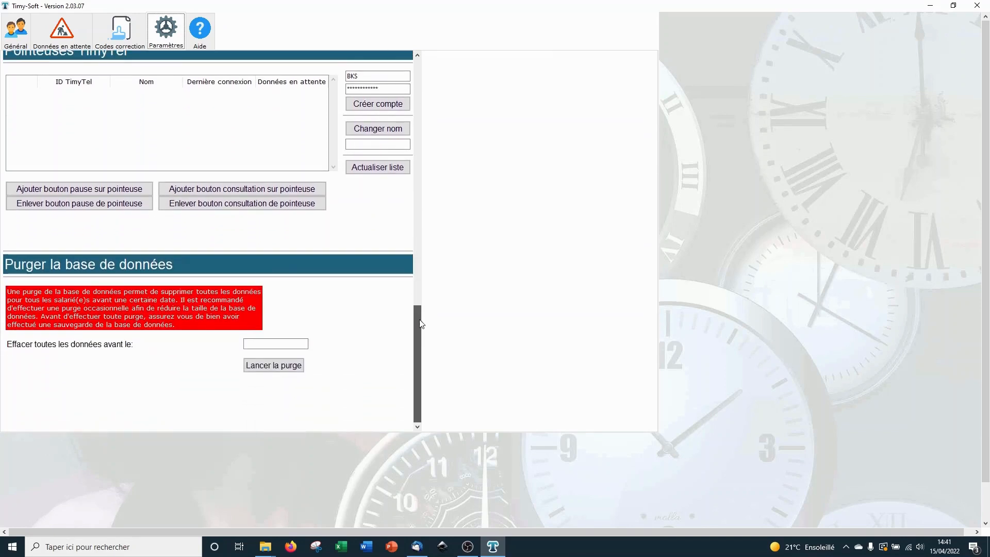